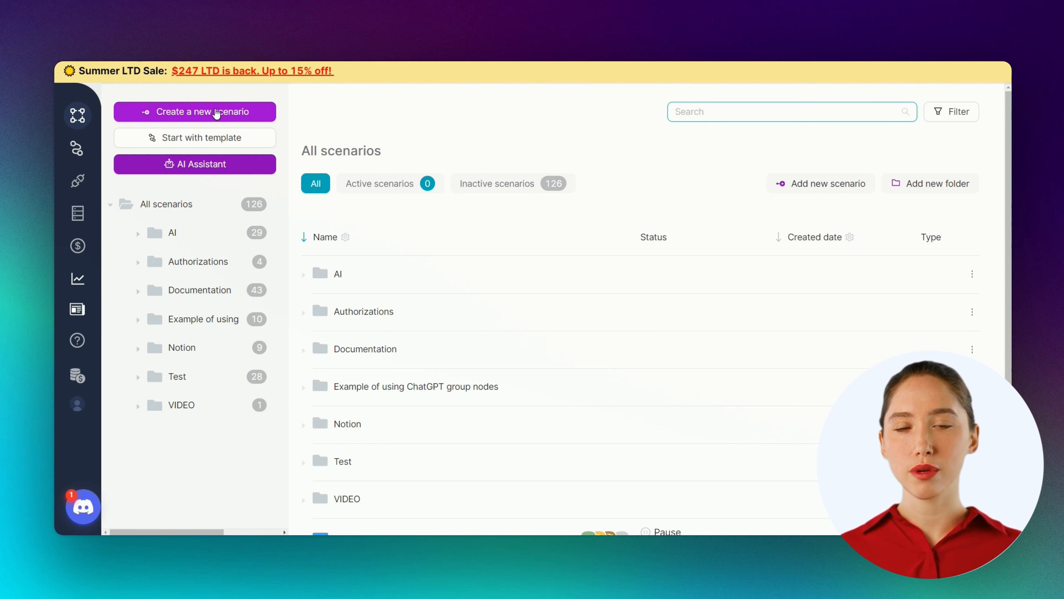
# - Create a new scenario, name it GD2Slack, and save it
pyautogui.click(222, 119)
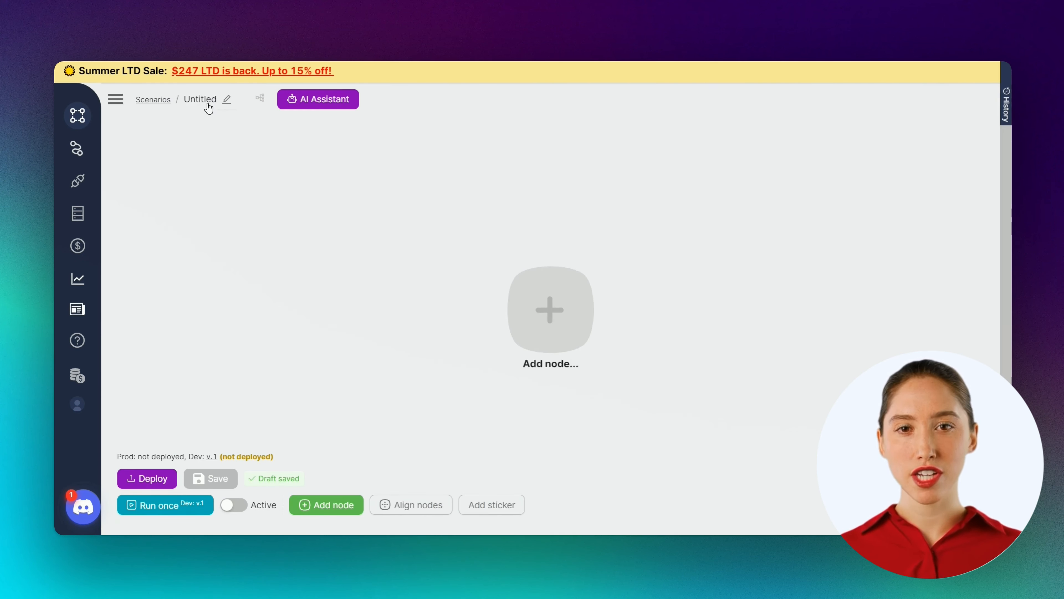
pyautogui.click(227, 77)
pyautogui.moveTo(224, 77); pyautogui.dragTo(191, 72)
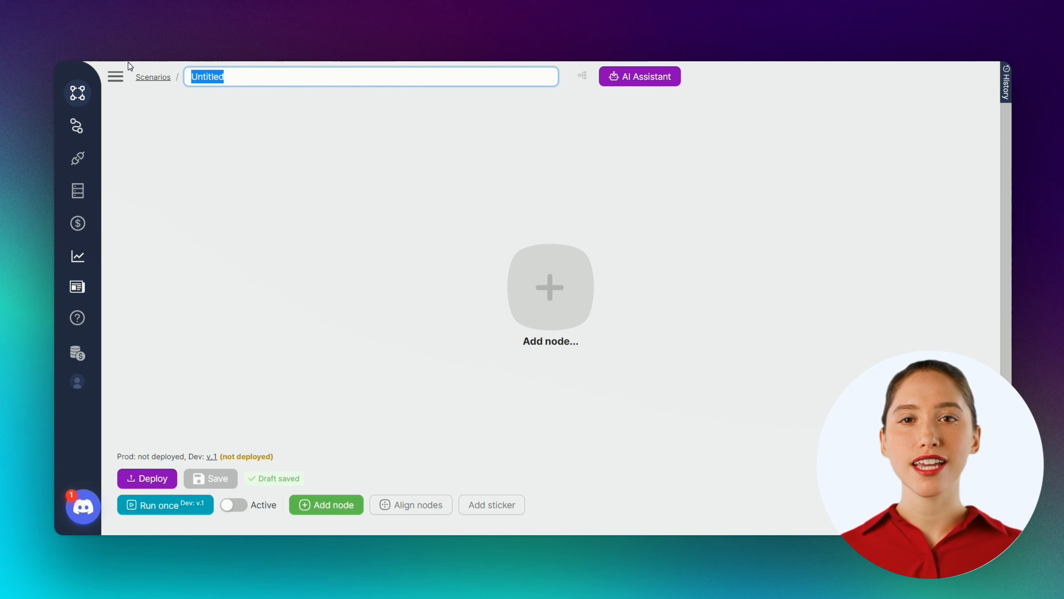
pyautogui.write('GD2Slack')
pyautogui.press('Return')
pyautogui.click(221, 479)
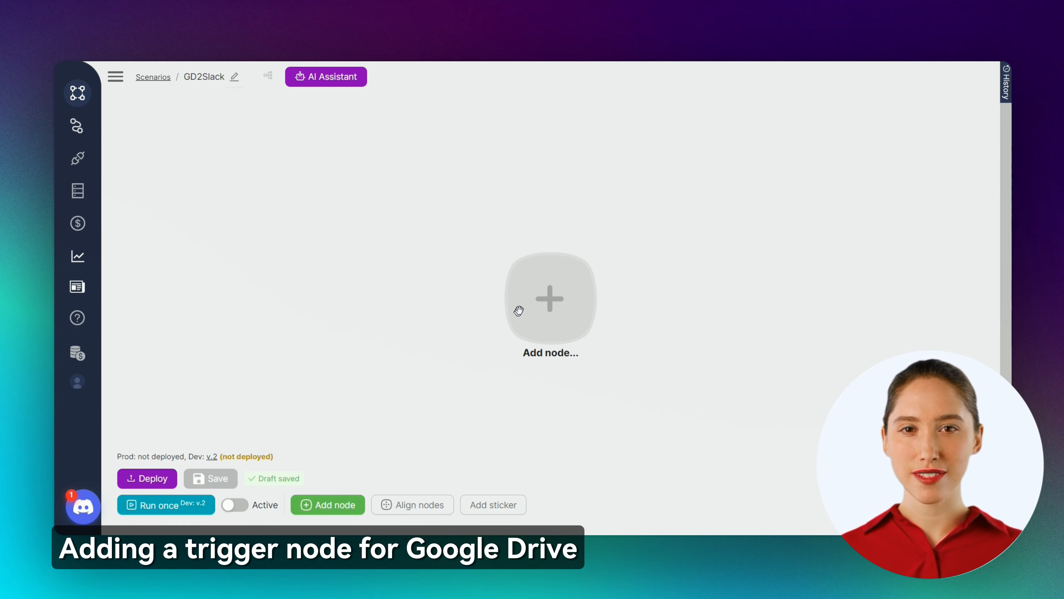
# - Add the Google Drive "New or Modified Files" trigger as the scenario's first node
pyautogui.click(540, 302)
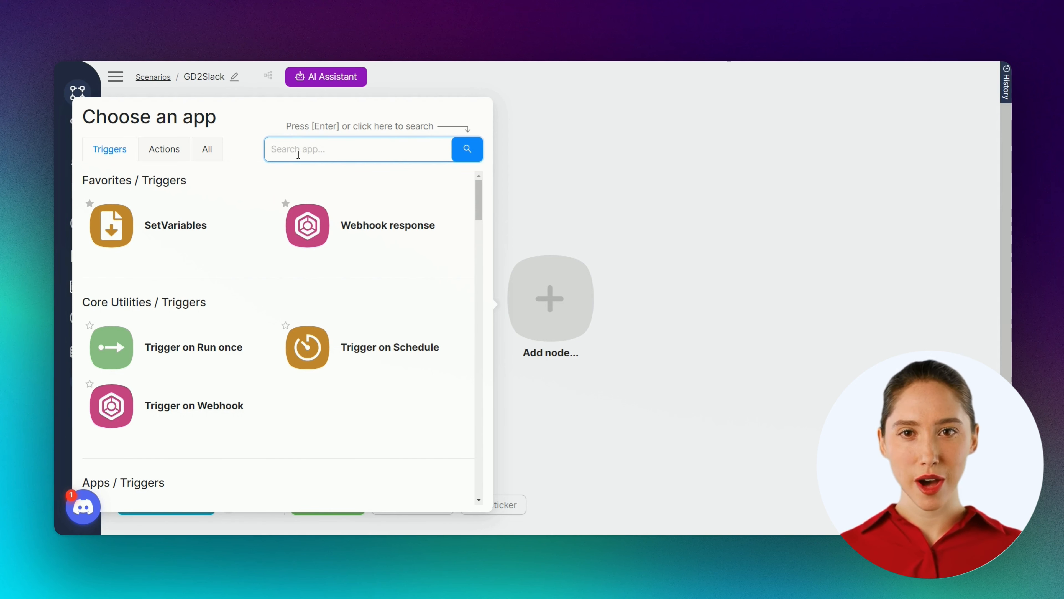
pyautogui.write('goog')
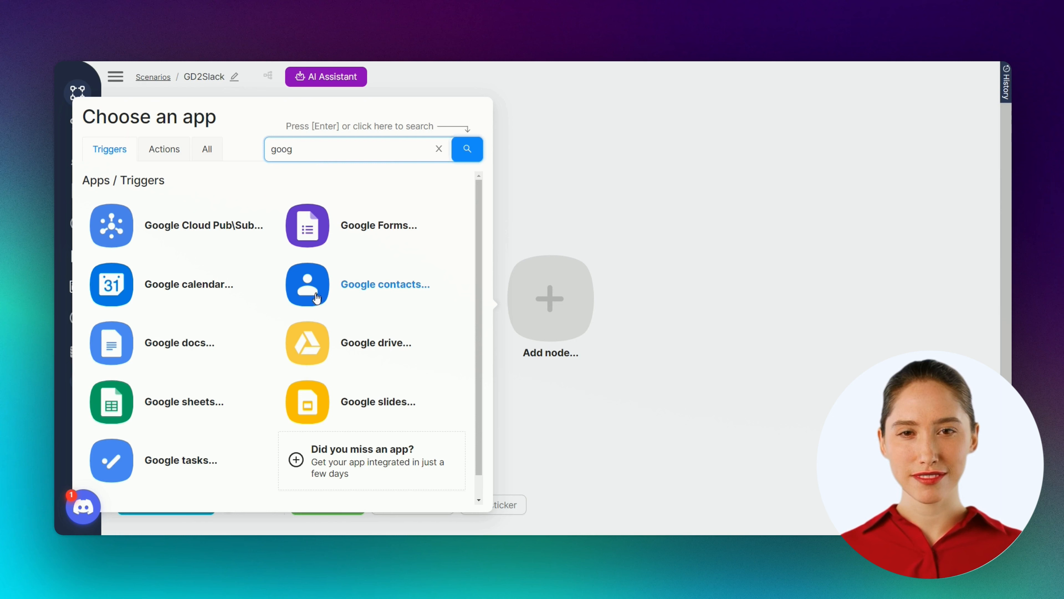
pyautogui.scroll(-1, 333, 345)
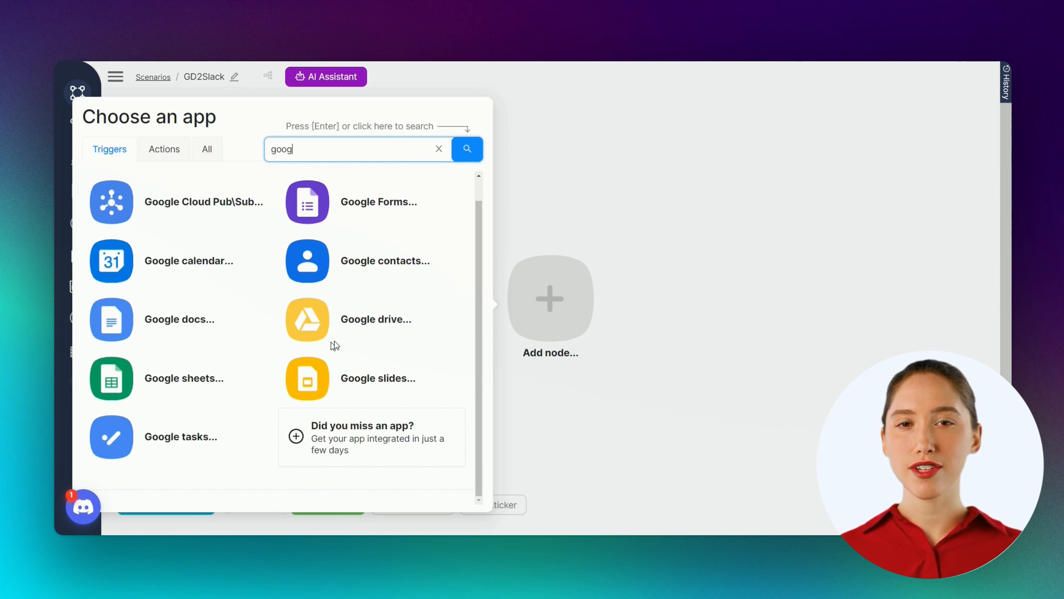
pyautogui.click(335, 331)
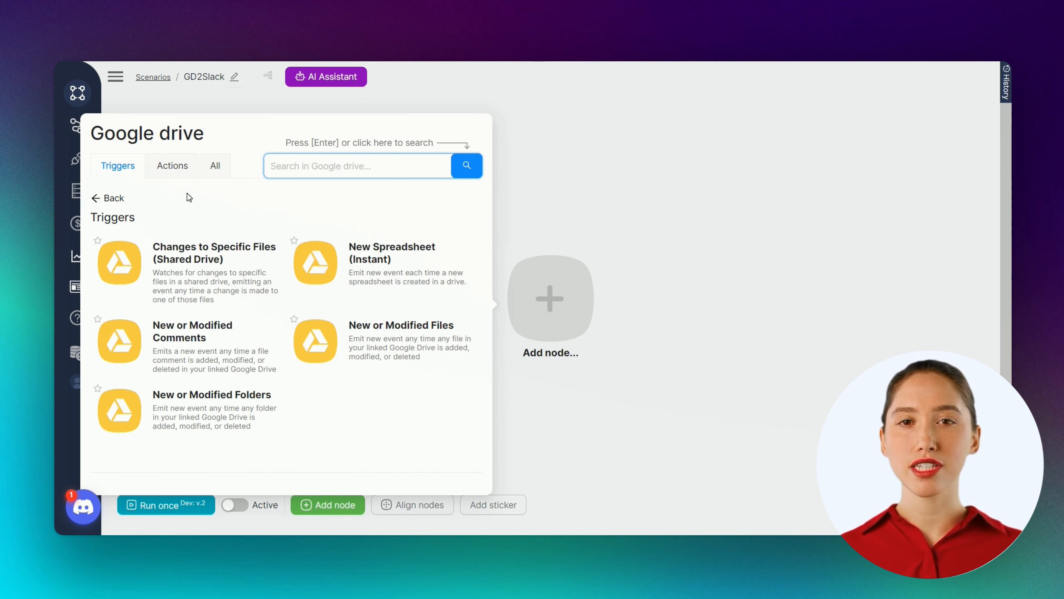
pyautogui.moveTo(135, 220); pyautogui.dragTo(89, 217)
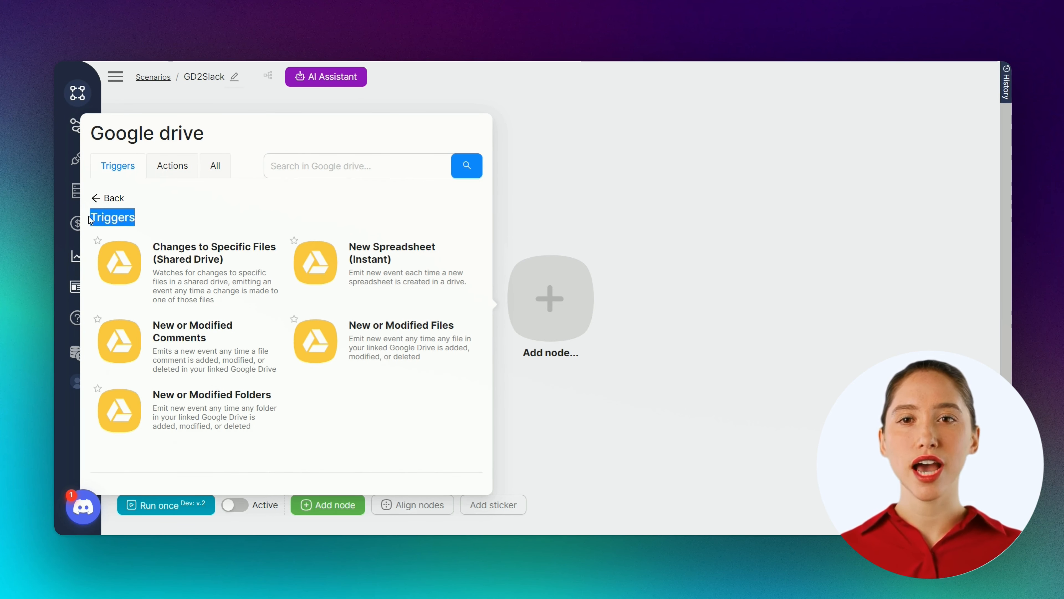
pyautogui.click(371, 328)
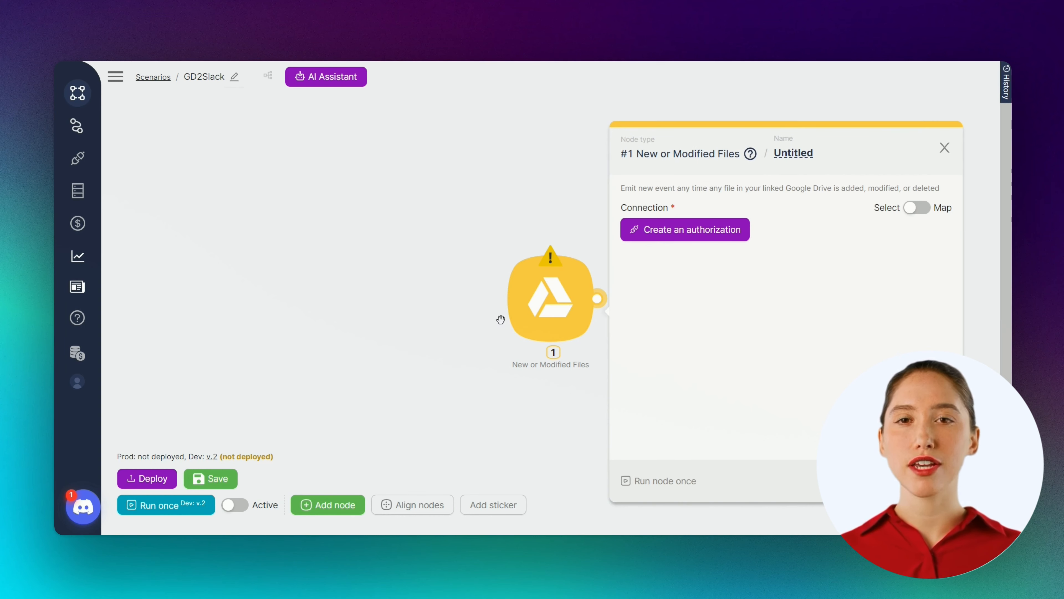
# - Start a new authorization for the trigger's connection and choose Google Drive from the Google services
pyautogui.click(645, 231)
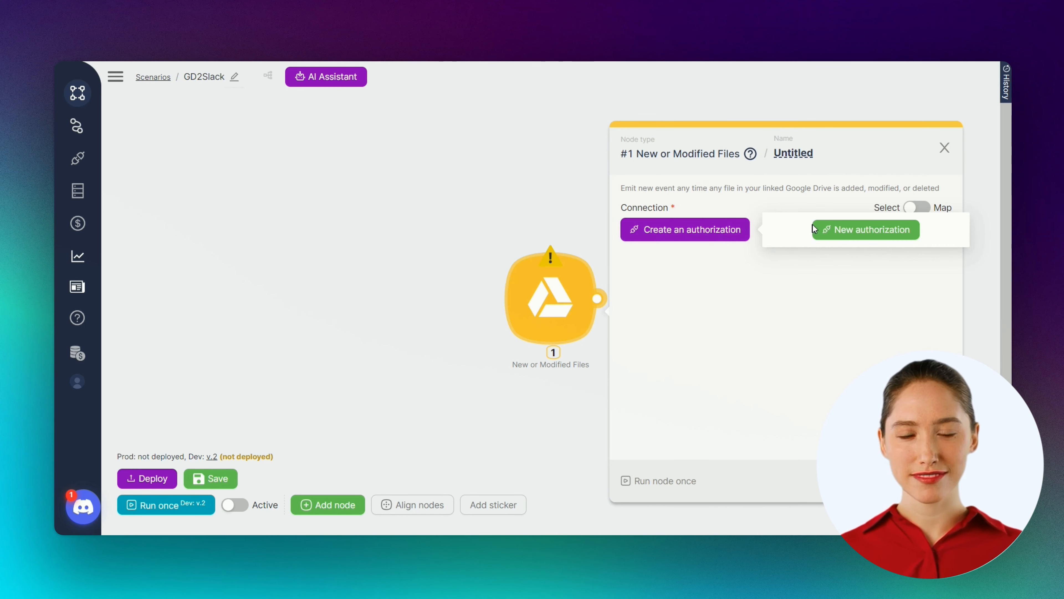
pyautogui.click(823, 231)
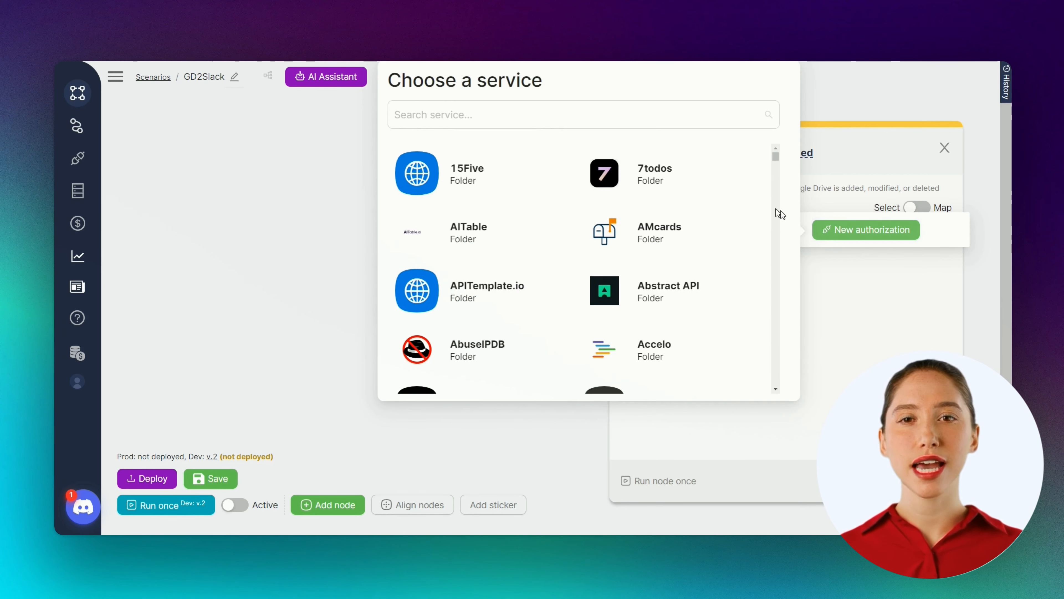
pyautogui.click(522, 114)
pyautogui.write('goog')
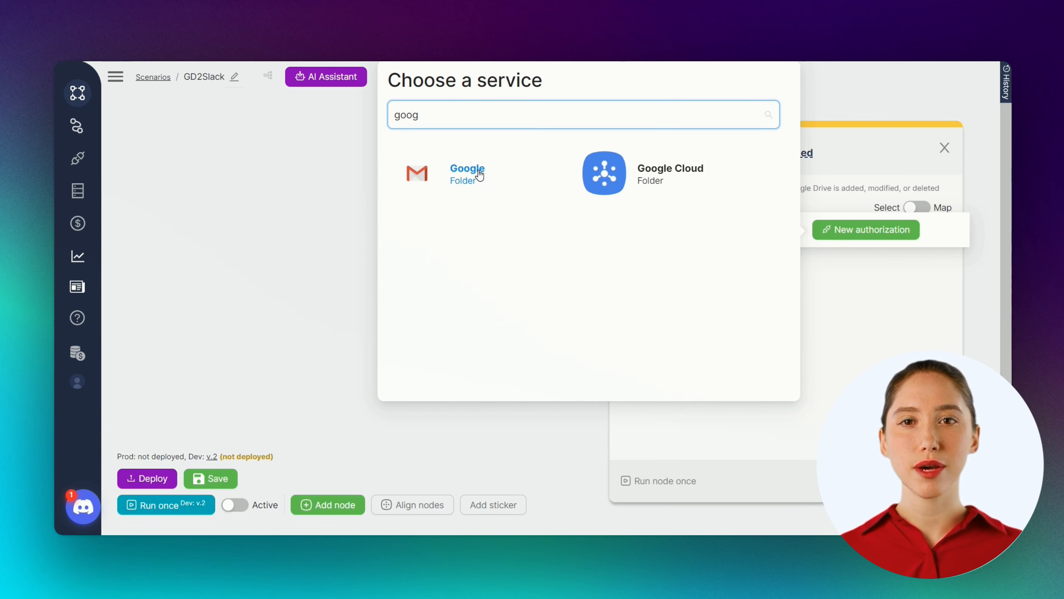
pyautogui.click(480, 174)
pyautogui.scroll(-5, 532, 339)
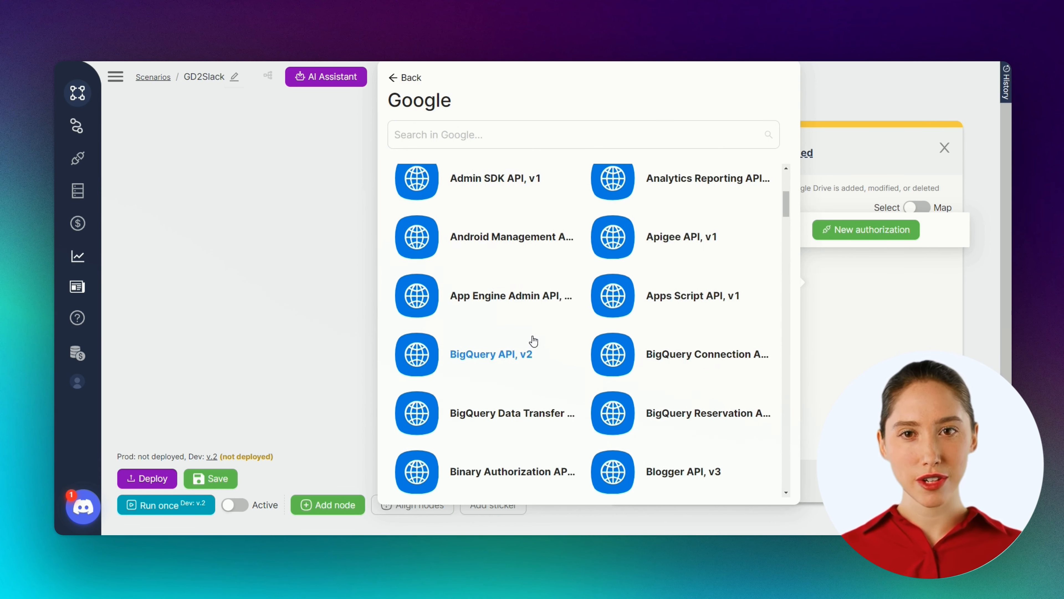
pyautogui.scroll(5, 503, 251)
pyautogui.click(483, 134)
pyautogui.write('dr')
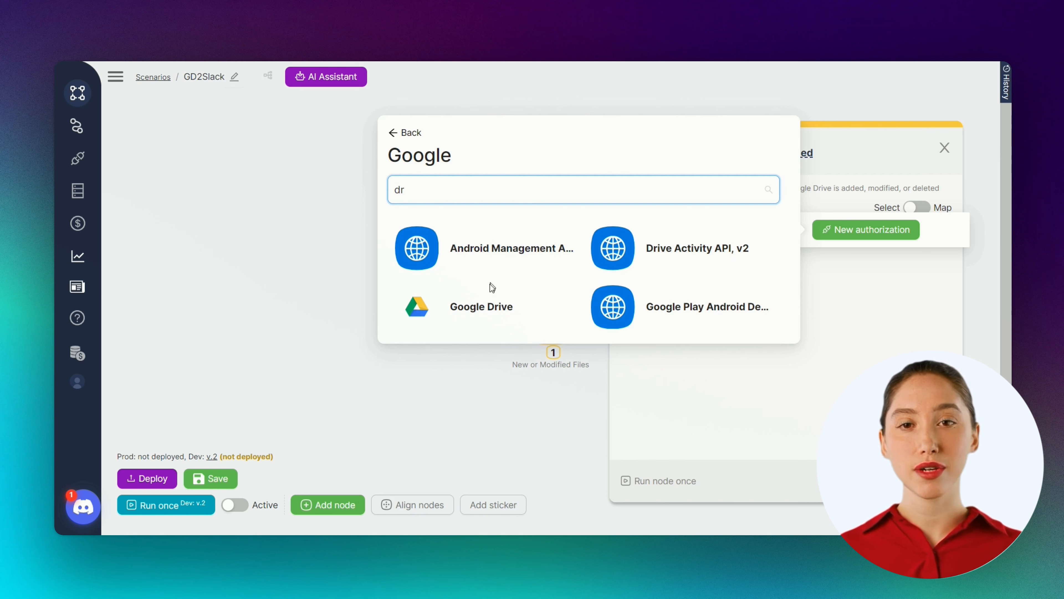
pyautogui.click(492, 303)
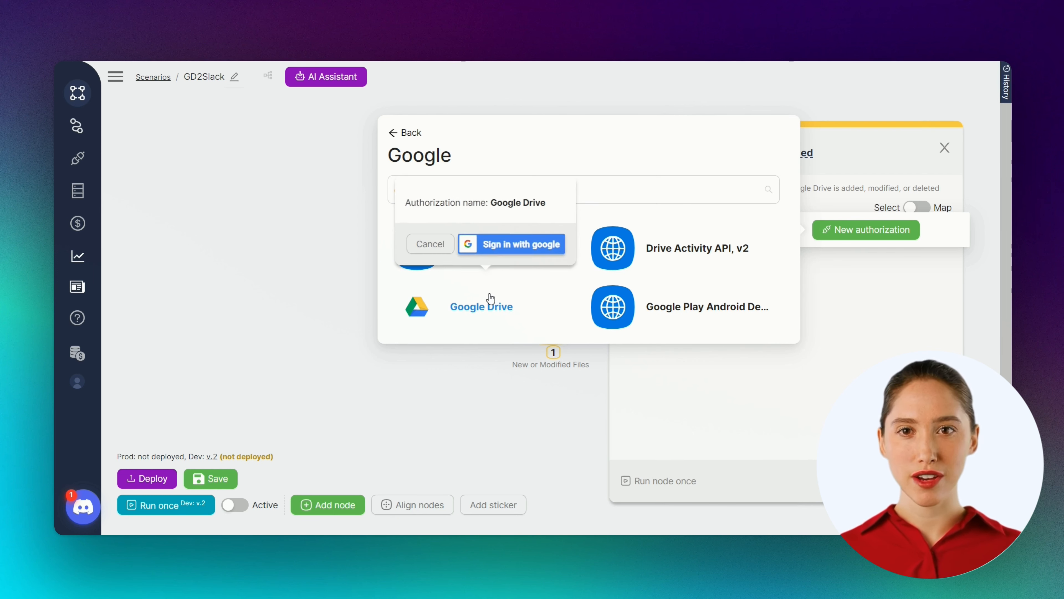
# - Sign in with the listed Google account and grant Latenode access to create the Google Drive connection
pyautogui.click(490, 251)
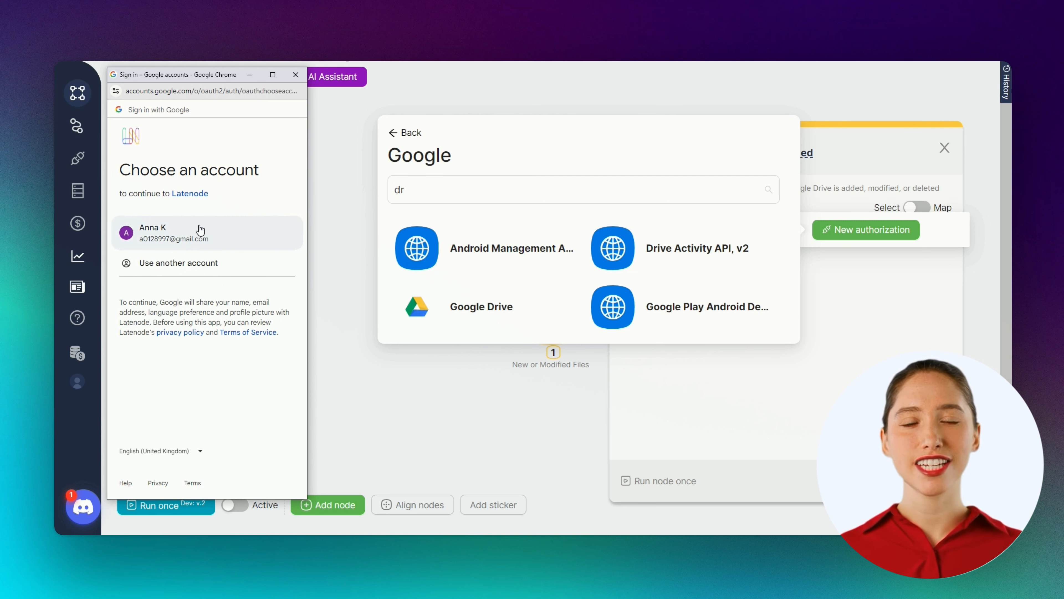
pyautogui.click(199, 230)
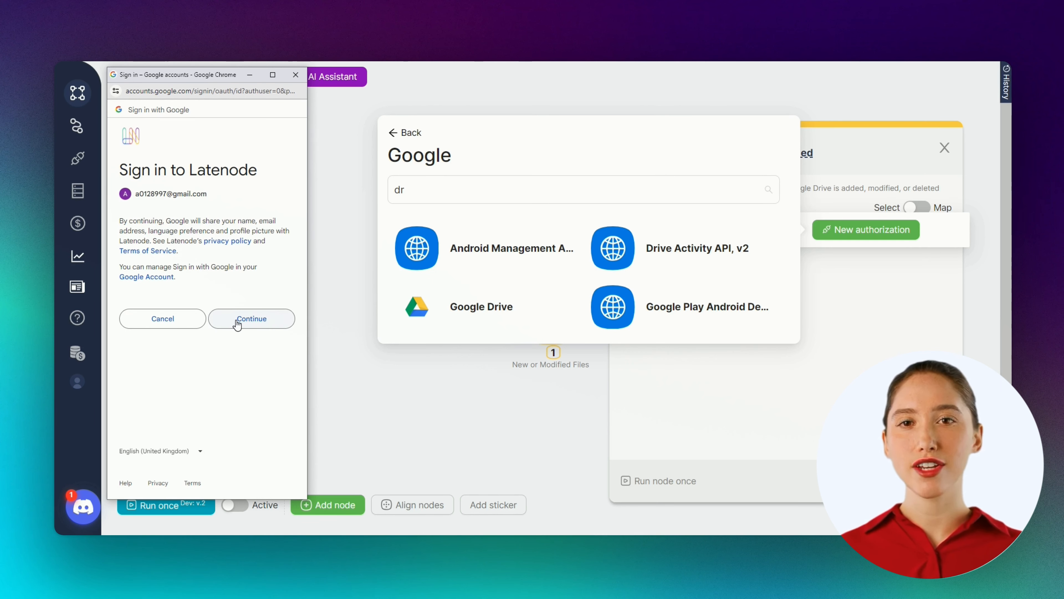
pyautogui.click(247, 322)
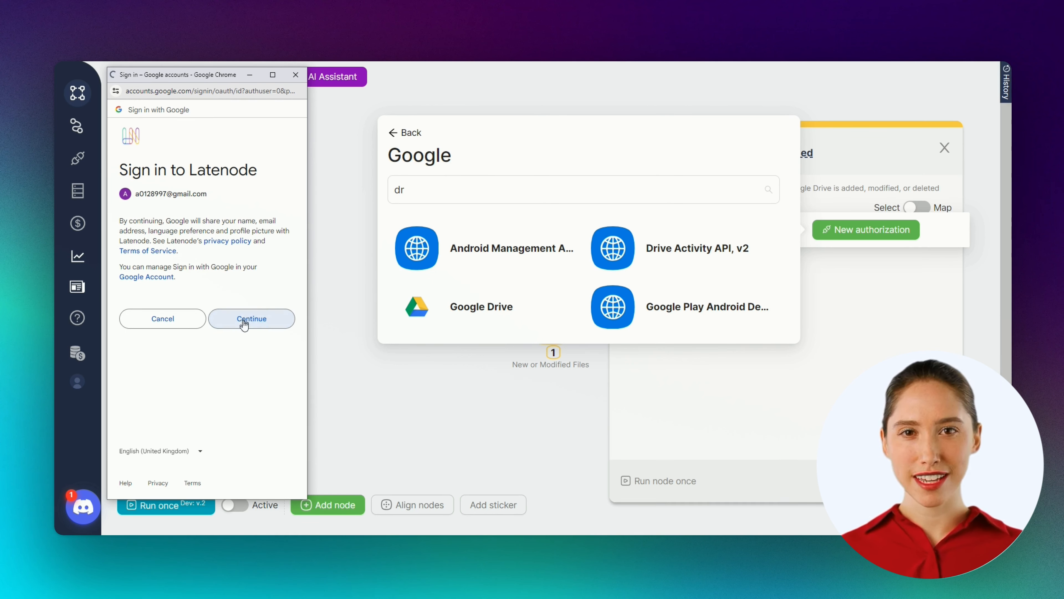
pyautogui.scroll(-1, 223, 362)
pyautogui.click(242, 411)
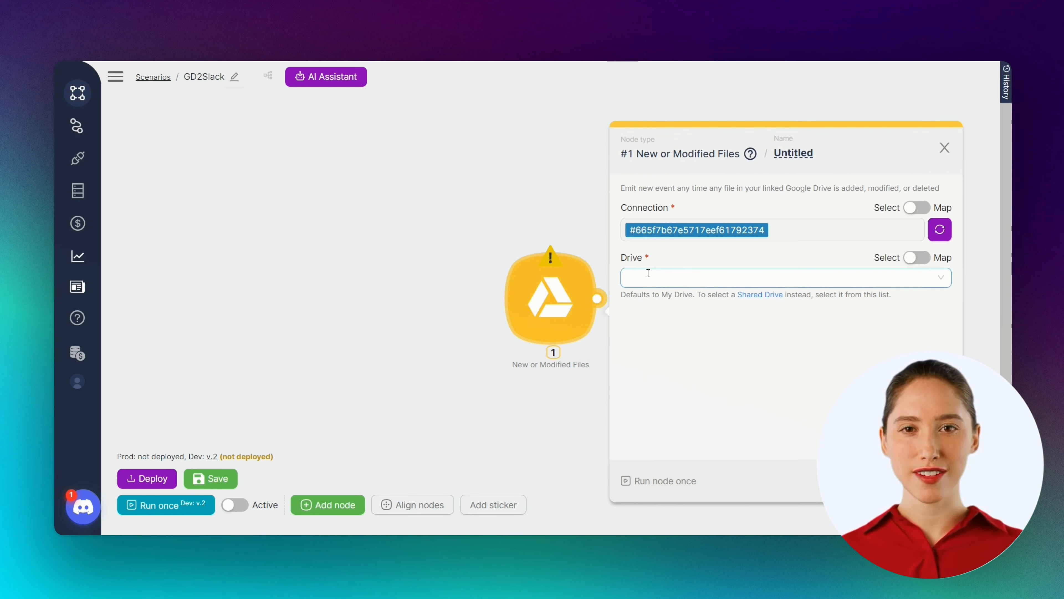
# - Set the trigger's drive to My Drive and save the node settings
pyautogui.click(648, 275)
pyautogui.click(660, 318)
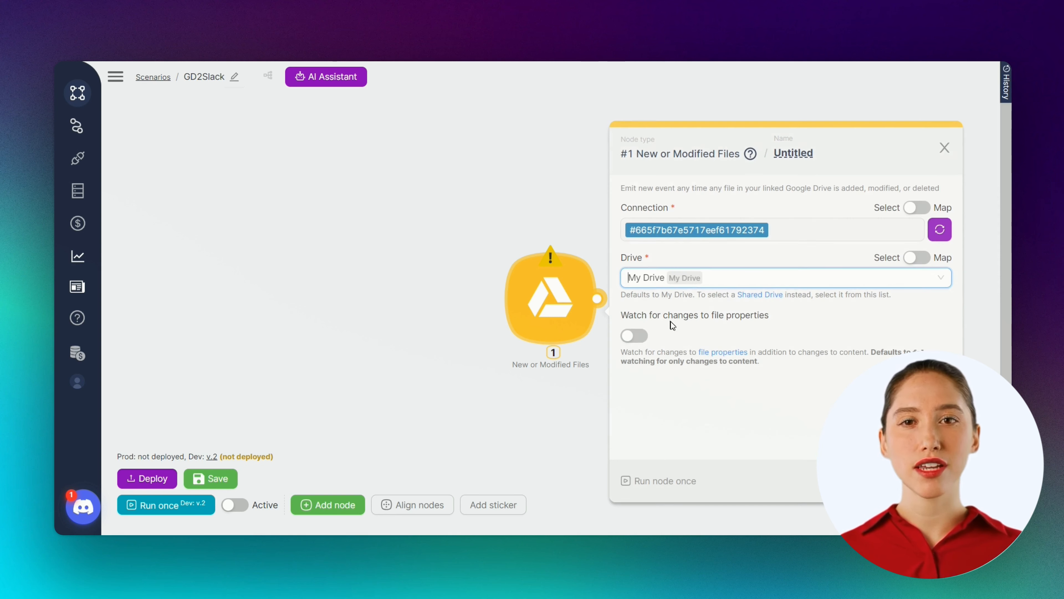
pyautogui.click(925, 481)
pyautogui.moveTo(635, 385); pyautogui.dragTo(457, 345)
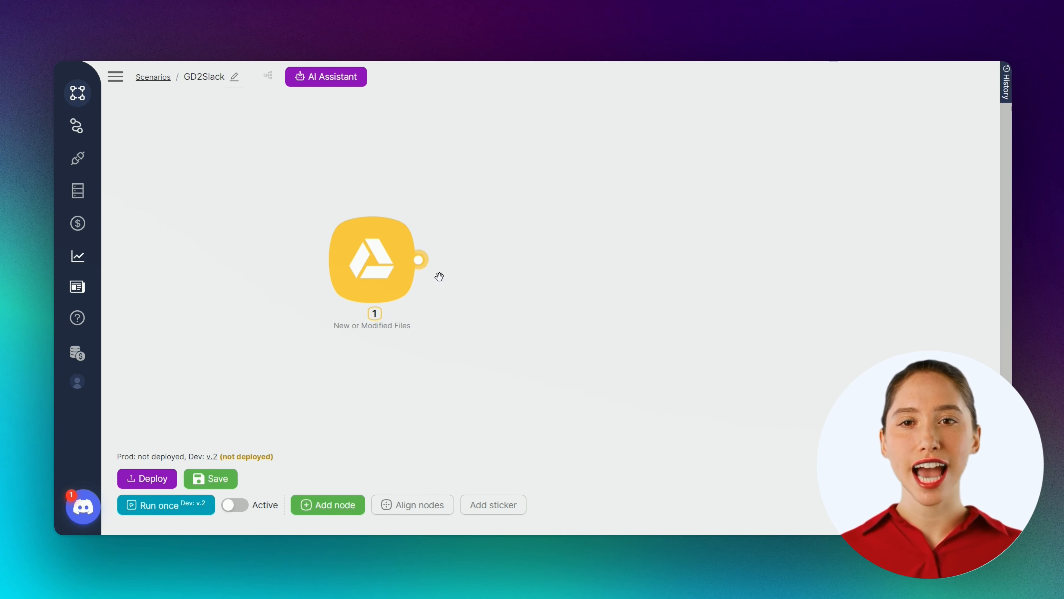
# - Begin a new node after the Google Drive trigger, searching all apps for "slack" and choosing Slack bot
pyautogui.click(419, 259)
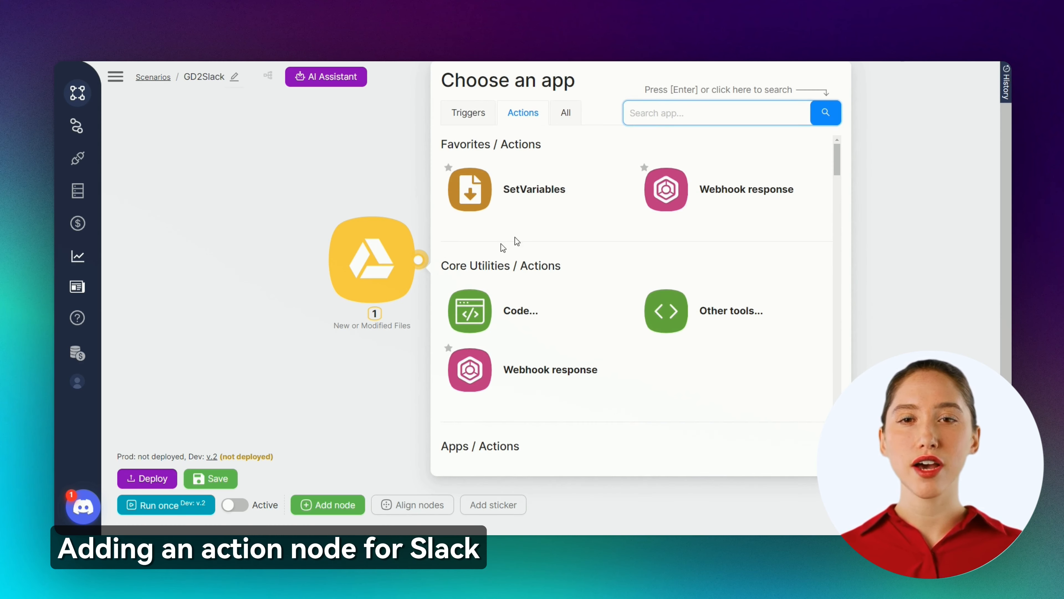
pyautogui.click(572, 117)
pyautogui.click(634, 112)
pyautogui.write('sl')
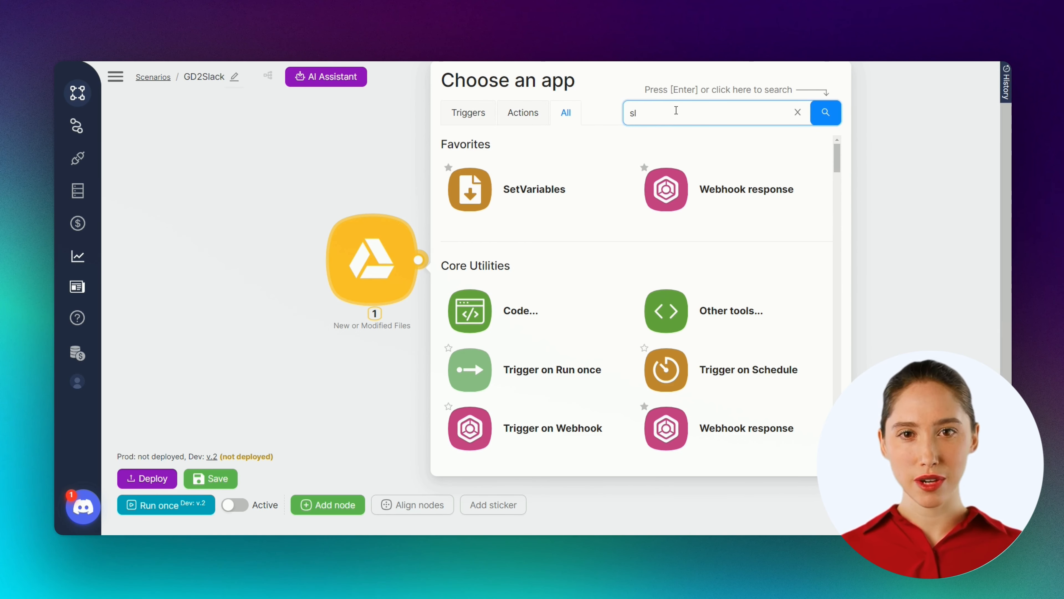
pyautogui.write('ack')
pyautogui.press('Return')
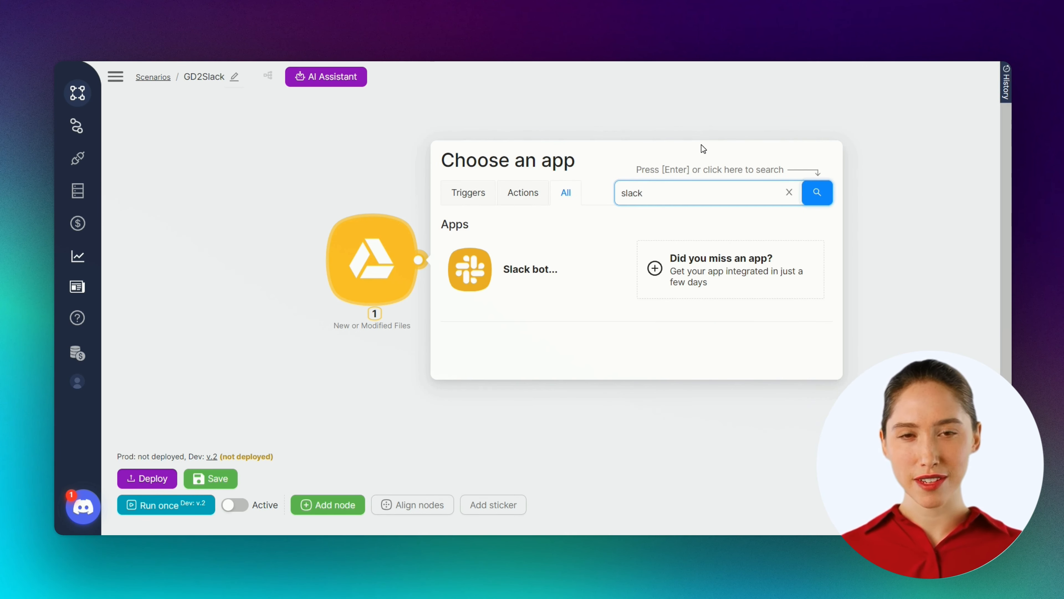
pyautogui.click(517, 273)
# - Add the Slack bot action "Send Message to a Public Channel" as the second node
pyautogui.scroll(-1, 501, 230)
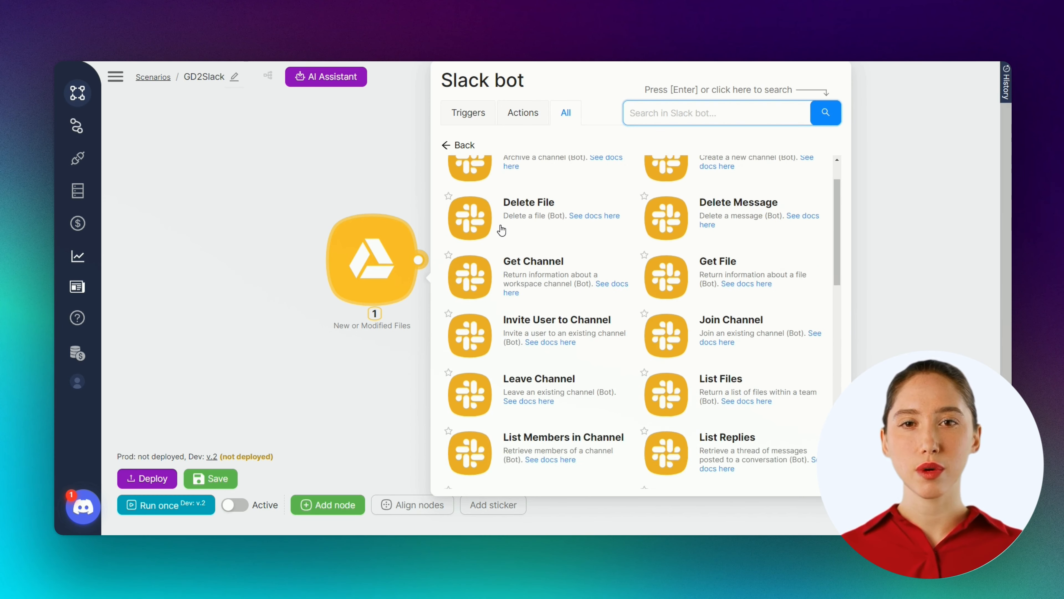
pyautogui.scroll(-1, 502, 230)
pyautogui.scroll(2, 502, 216)
pyautogui.moveTo(485, 166); pyautogui.dragTo(440, 164)
pyautogui.scroll(-4, 609, 373)
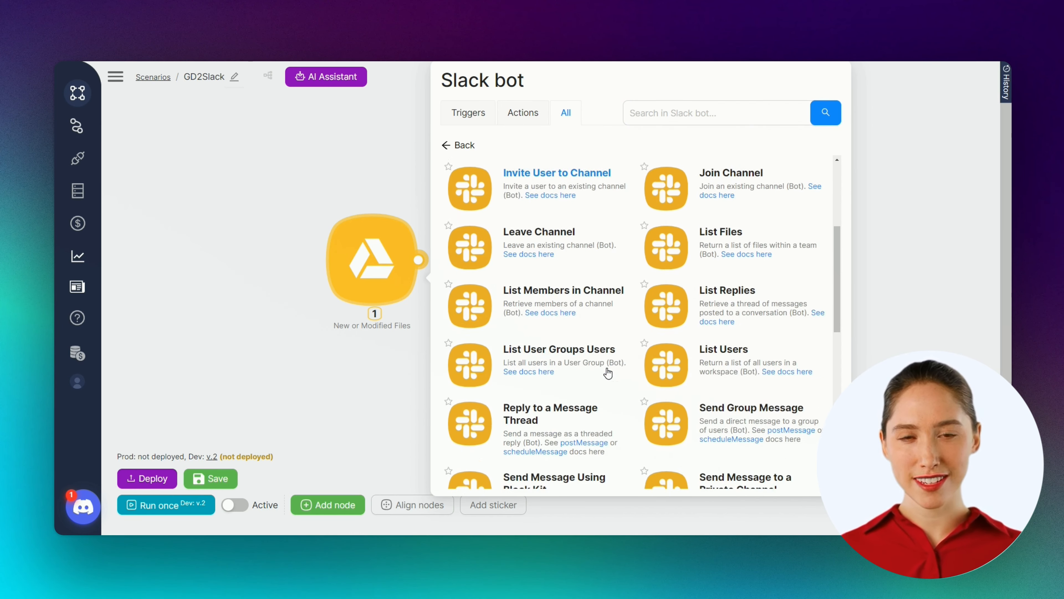
pyautogui.scroll(-6, 608, 373)
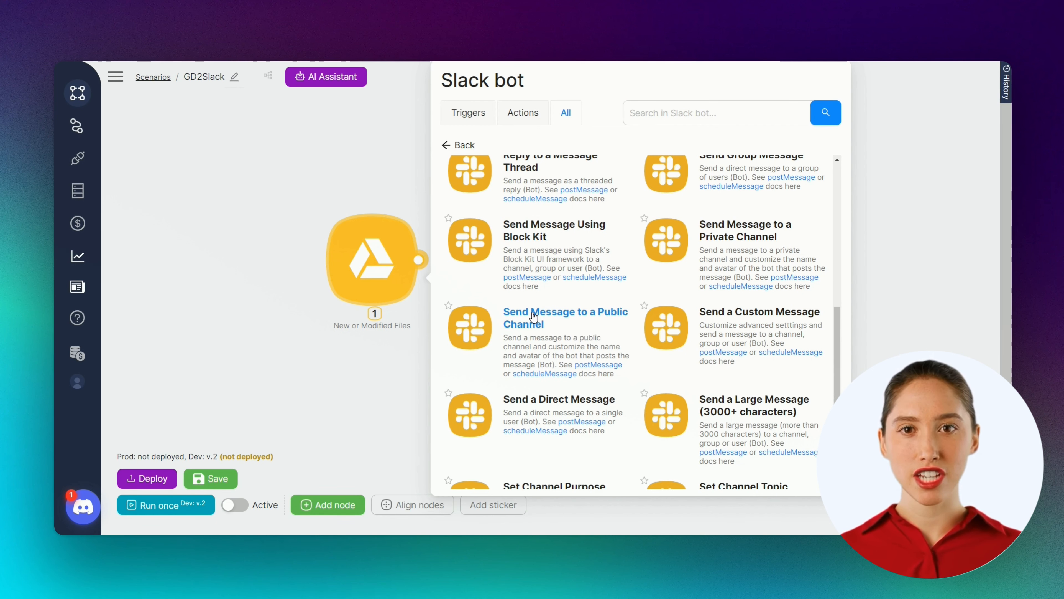
pyautogui.click(545, 322)
# - Open the Slack message node's settings and start a new authorization for its connection
pyautogui.click(564, 267)
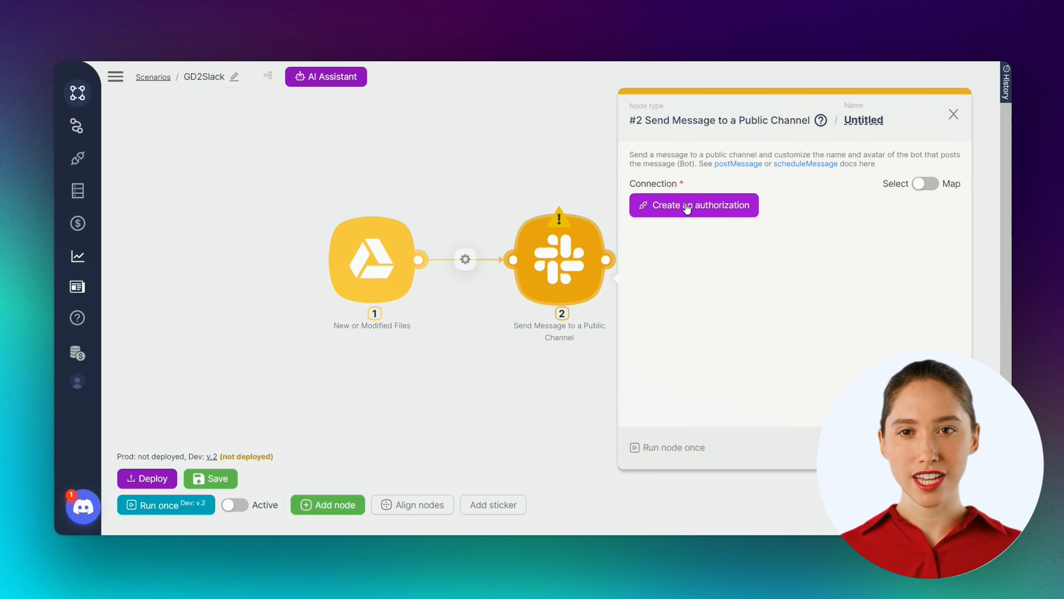
pyautogui.click(687, 209)
pyautogui.click(838, 206)
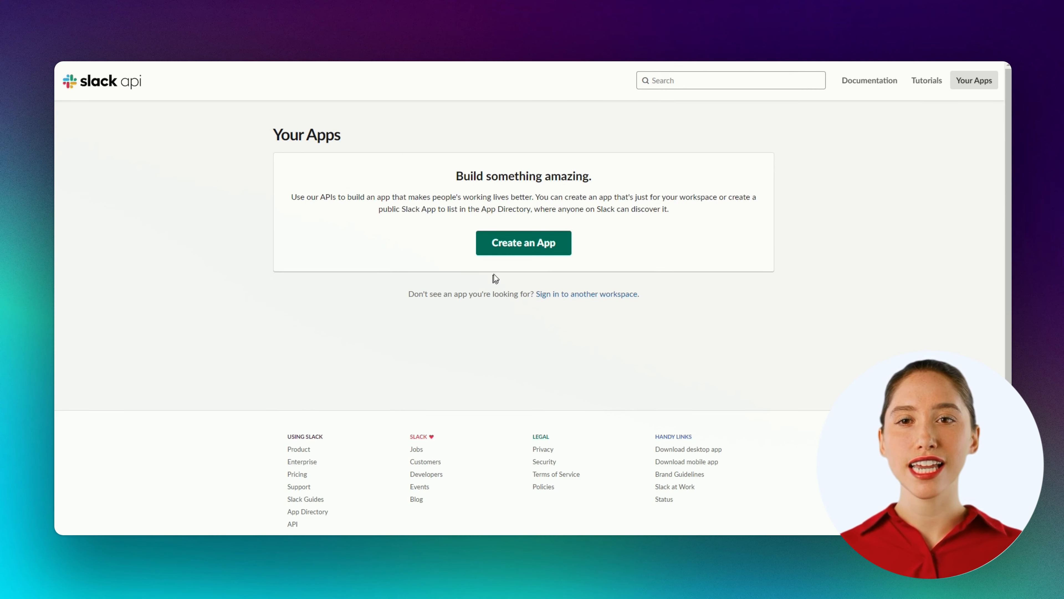
# - On the Slack API site, create an app from scratch named LNBot in the LN workspace
pyautogui.click(515, 246)
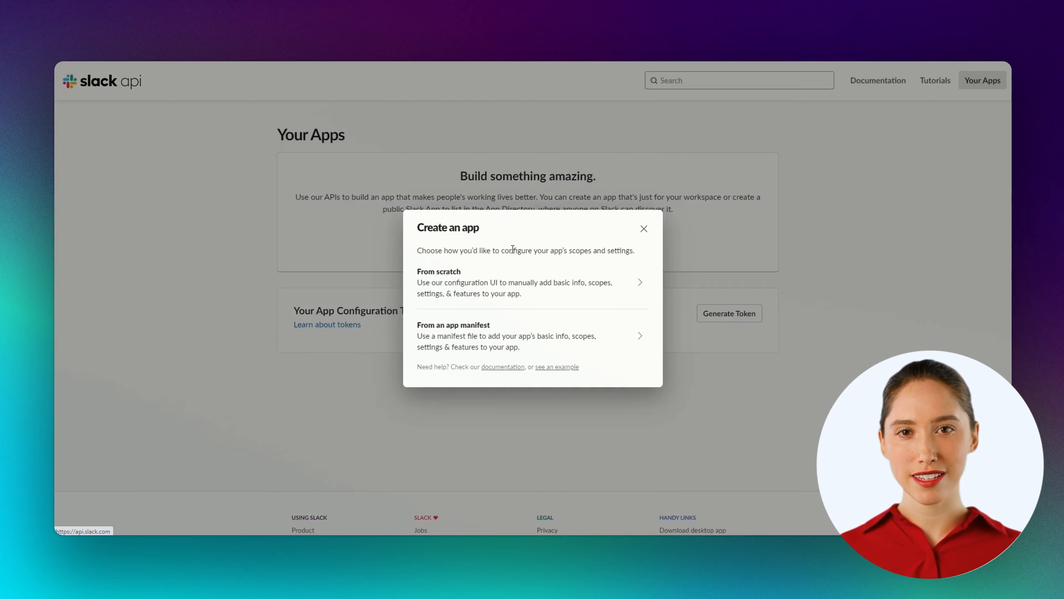
pyautogui.click(453, 280)
pyautogui.click(467, 230)
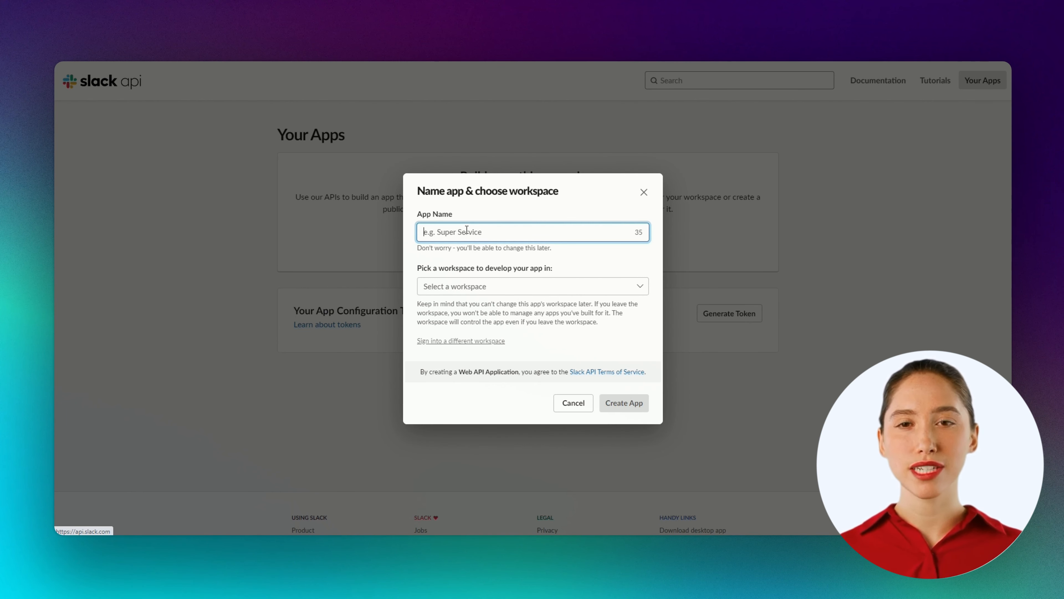
pyautogui.write('LNBot')
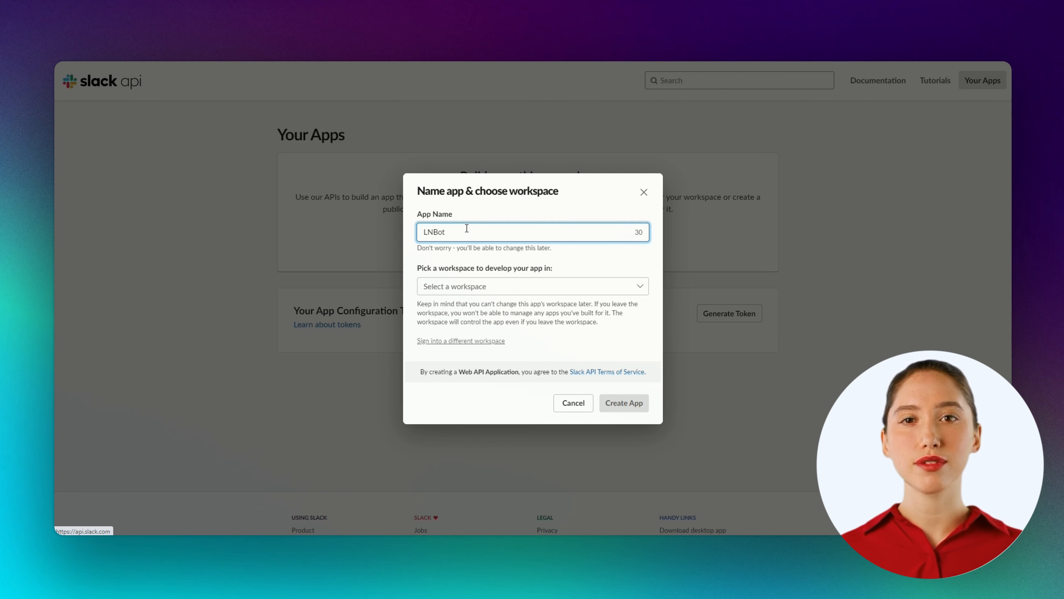
pyautogui.click(450, 290)
pyautogui.click(452, 308)
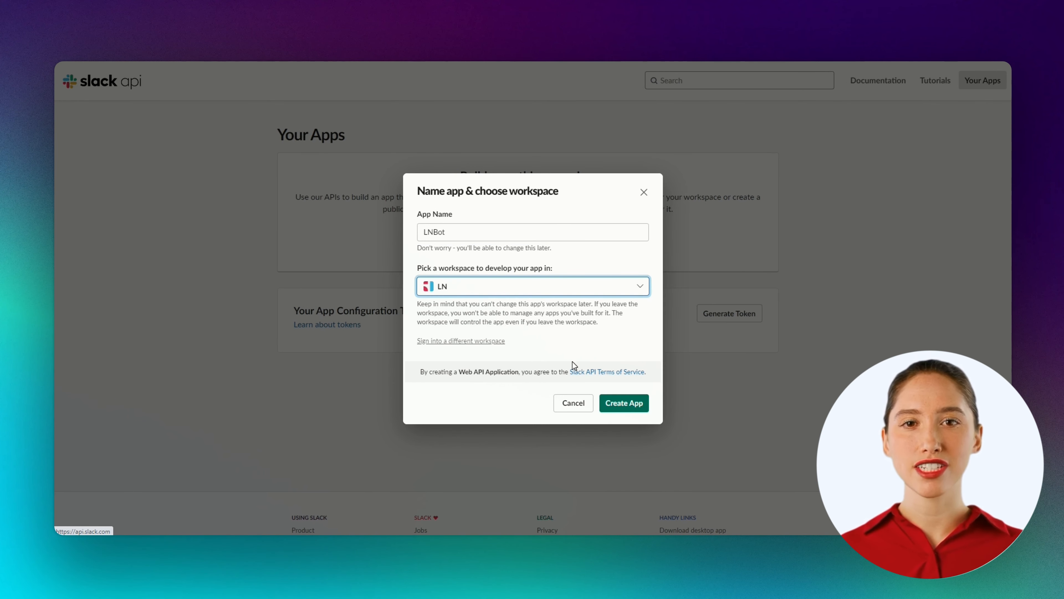
pyautogui.click(623, 405)
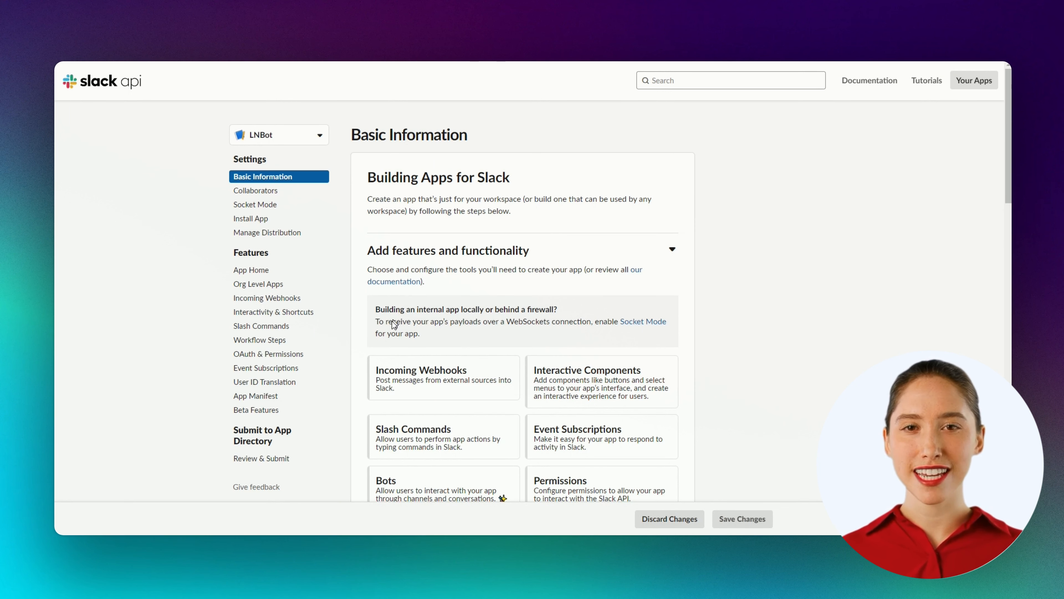
# - In LNBot's OAuth & Permissions settings, add the bot token scope channels:read
pyautogui.click(268, 354)
pyautogui.scroll(-14, 468, 364)
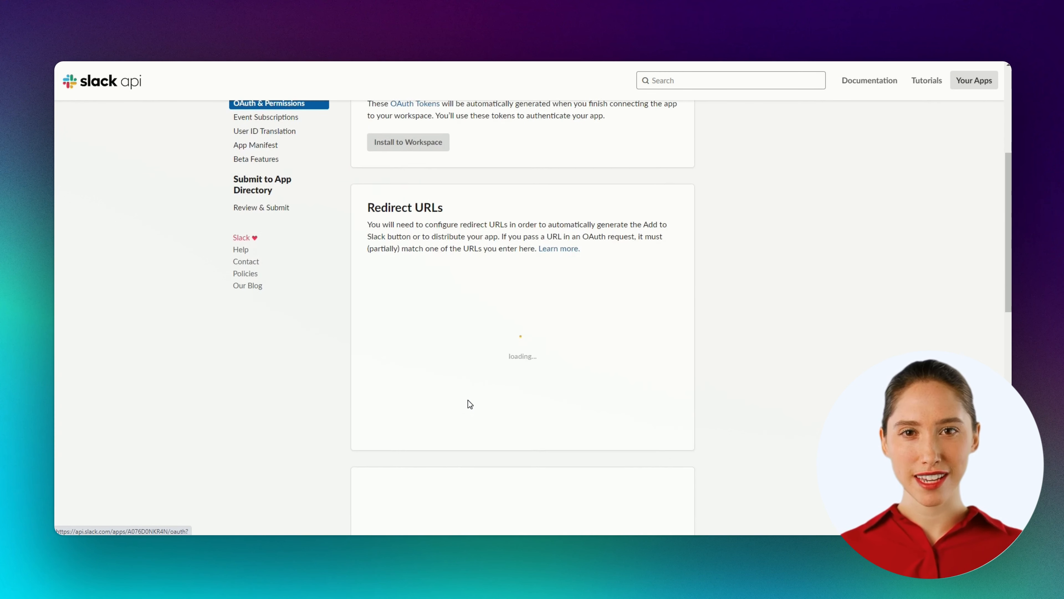
pyautogui.click(424, 298)
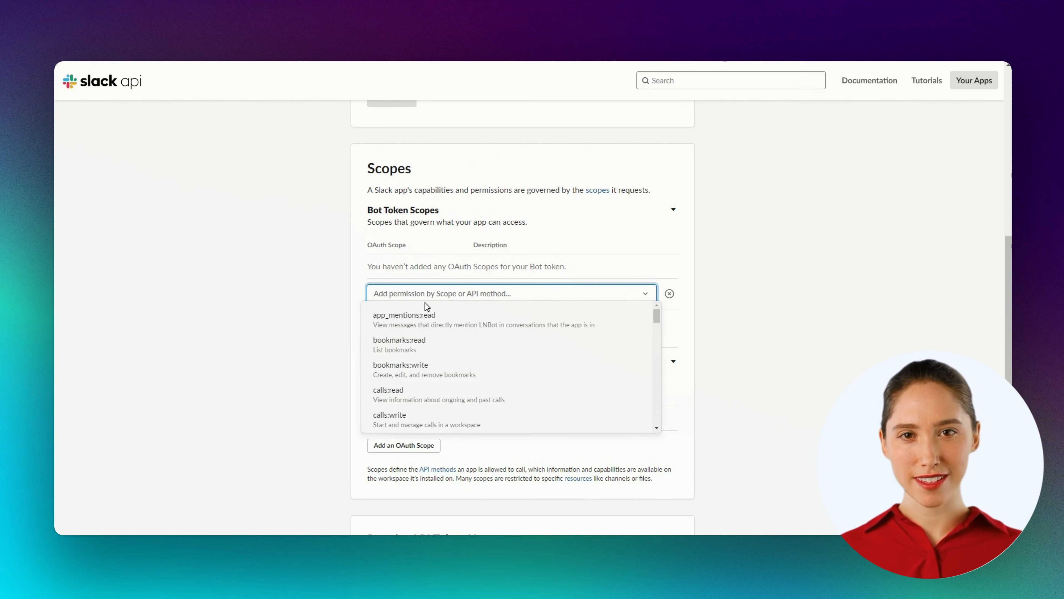
pyautogui.write('chan')
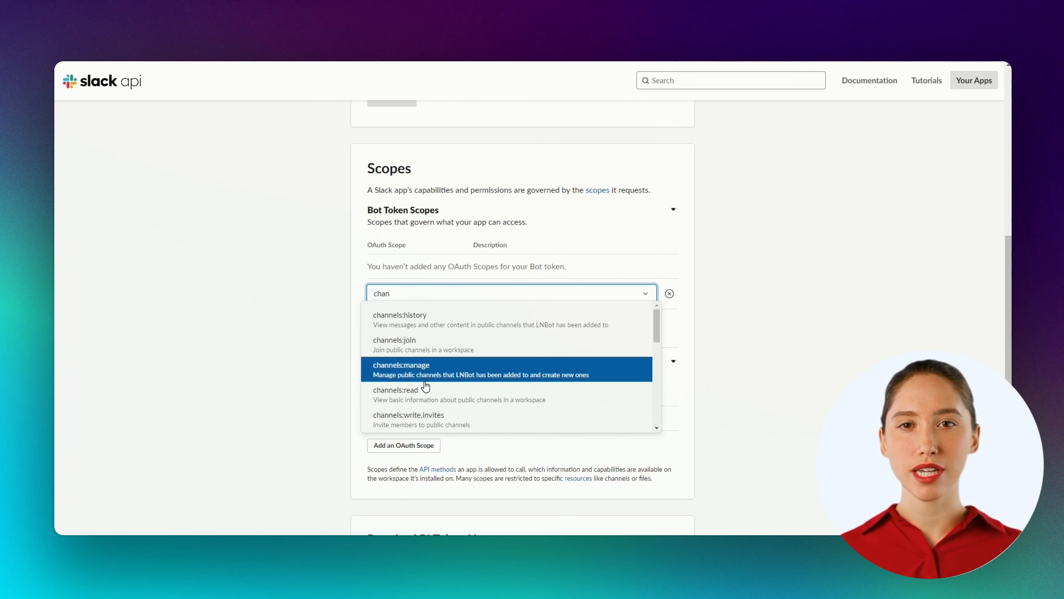
pyautogui.click(421, 393)
# - Add the bot token scopes channels:write.invites and channels:write.topic to LNBot
pyautogui.click(420, 312)
pyautogui.write('cha')
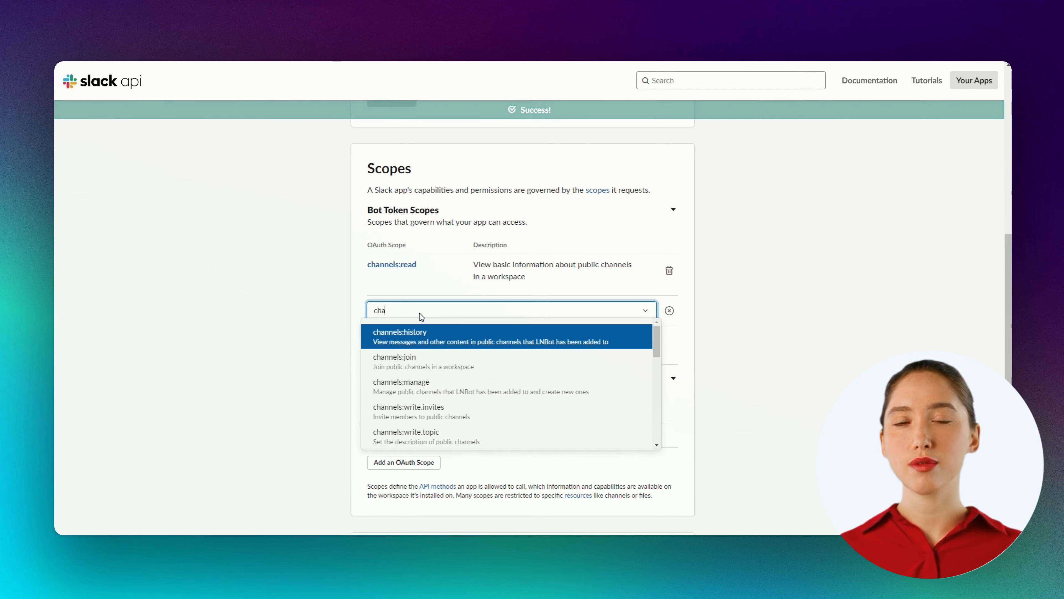
pyautogui.write('nn')
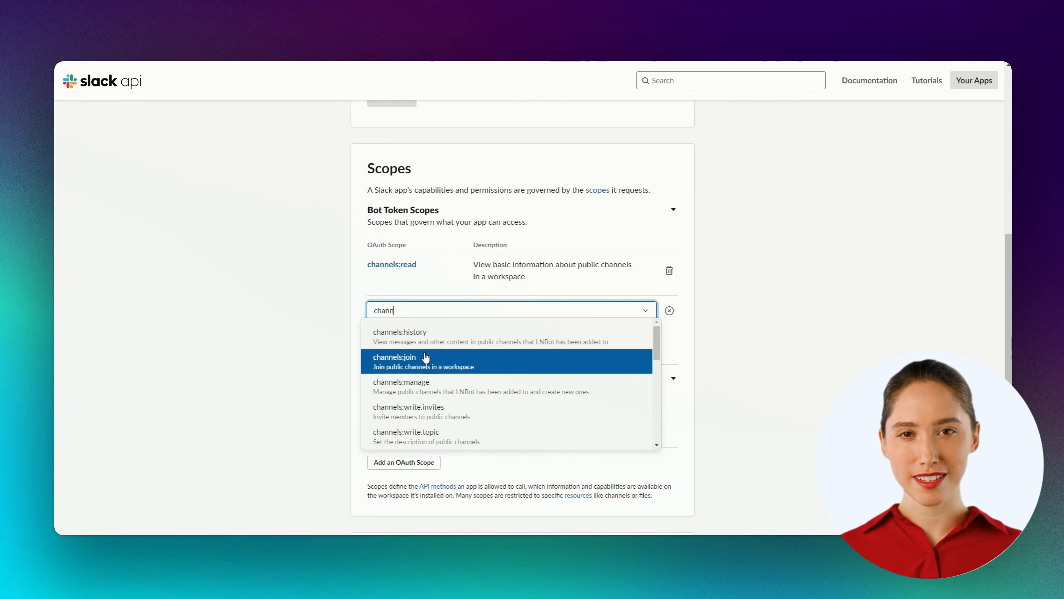
pyautogui.click(420, 409)
pyautogui.click(427, 346)
pyautogui.write('chann')
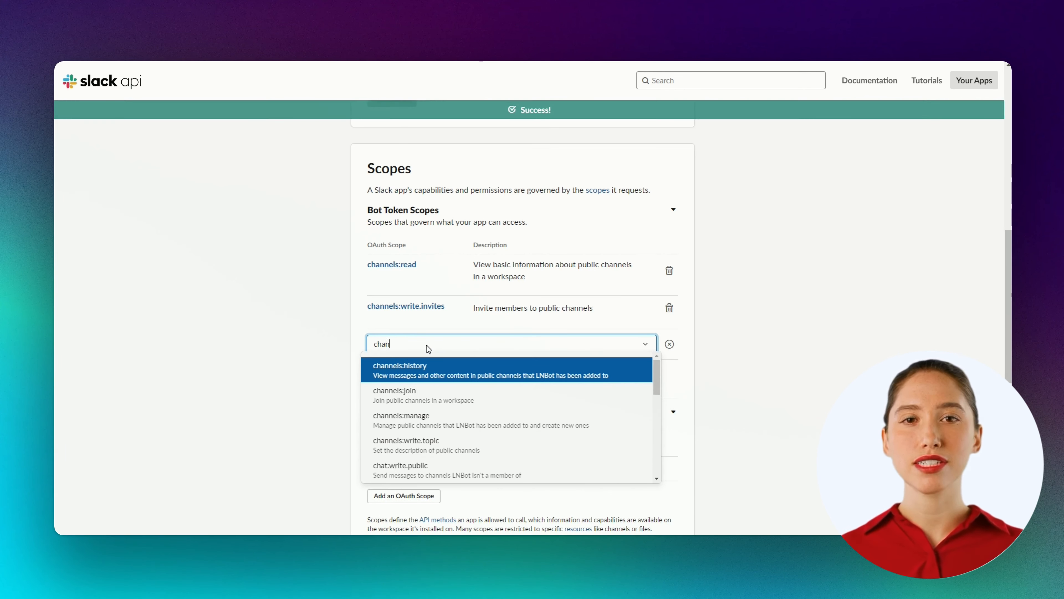
pyautogui.click(432, 443)
# - Add the bot token scope chat:write.public along with its required chat:write scope
pyautogui.click(429, 379)
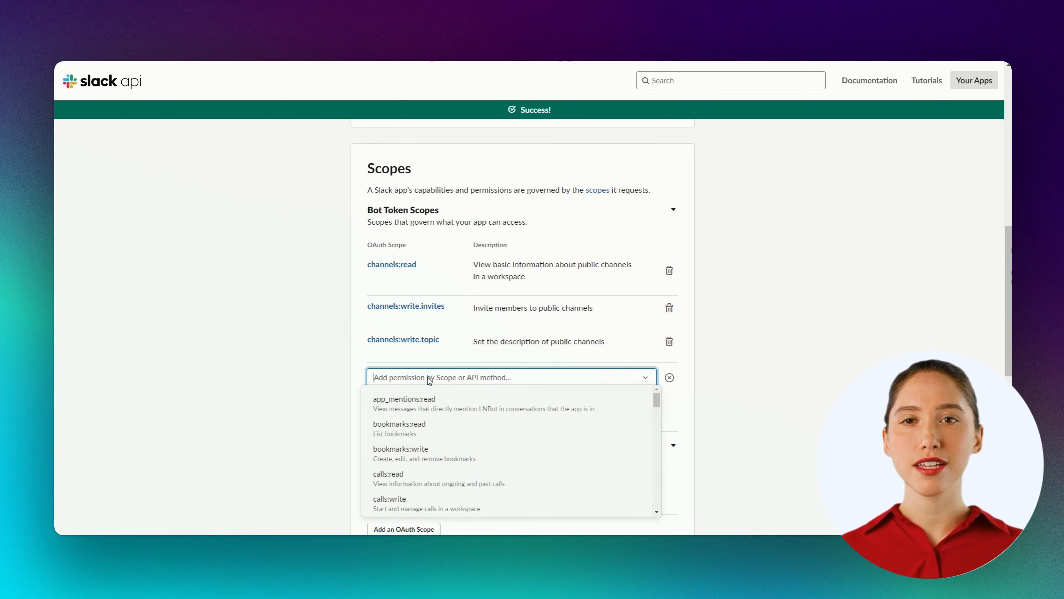
pyautogui.write('chann')
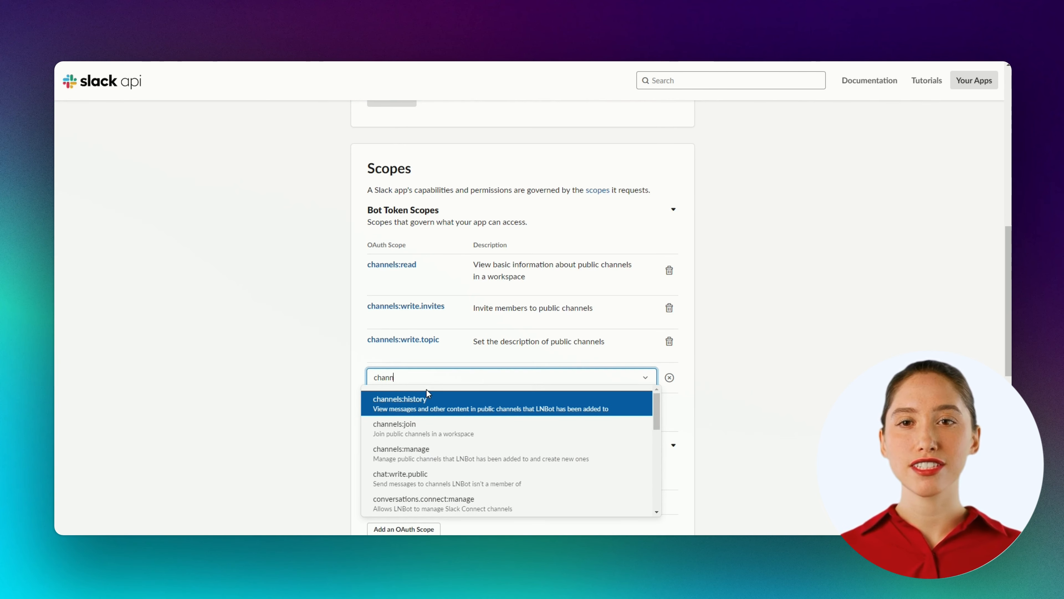
pyautogui.click(495, 480)
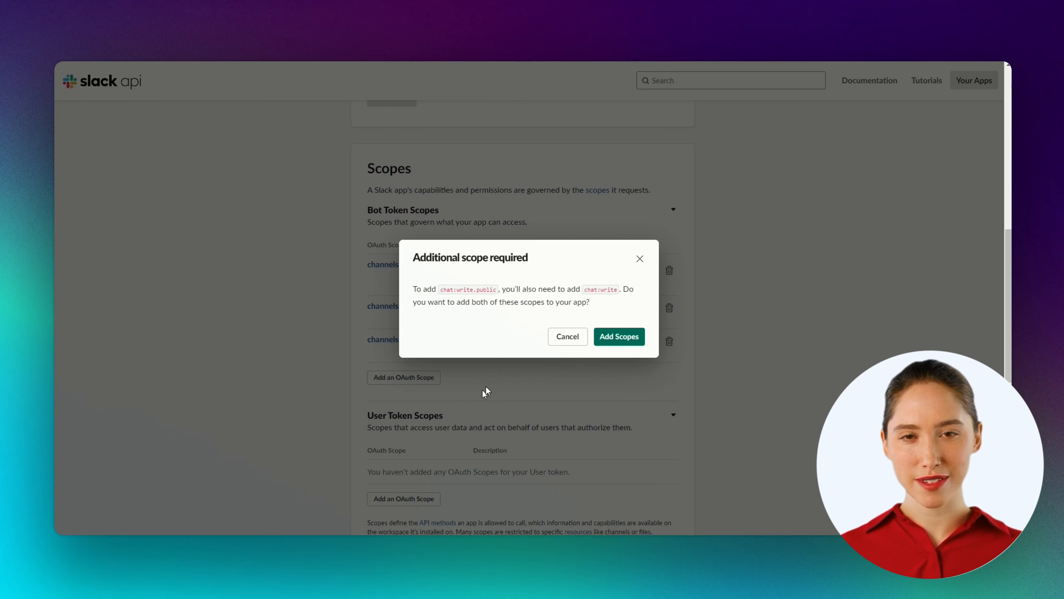
pyautogui.click(616, 338)
pyautogui.scroll(-4, 437, 470)
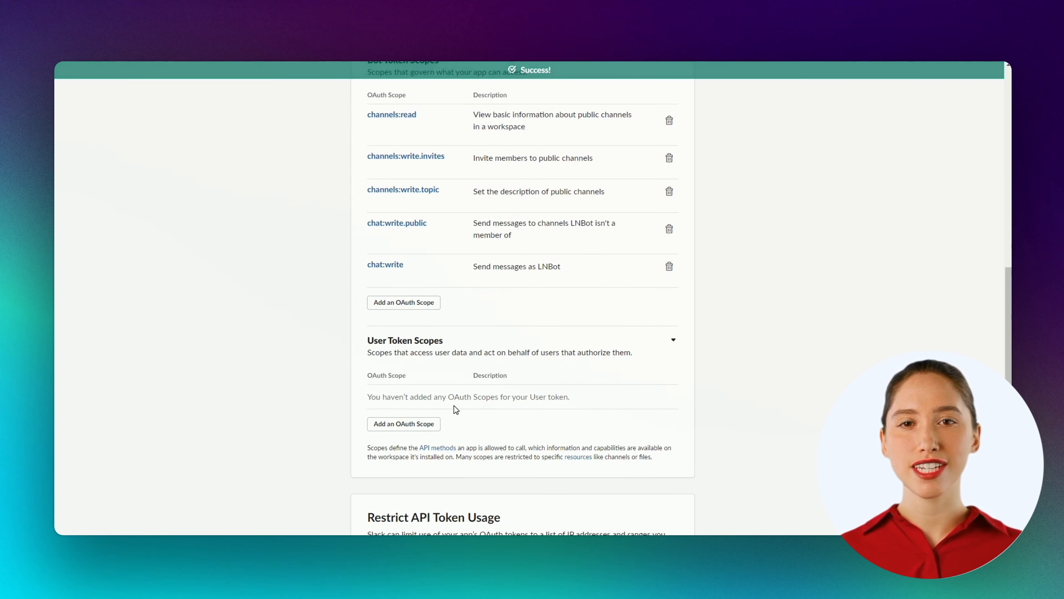
# - Install LNBot to the LN workspace, allow the requested access, and copy the Bot User OAuth Token
pyautogui.scroll(10, 454, 415)
pyautogui.scroll(2, 447, 432)
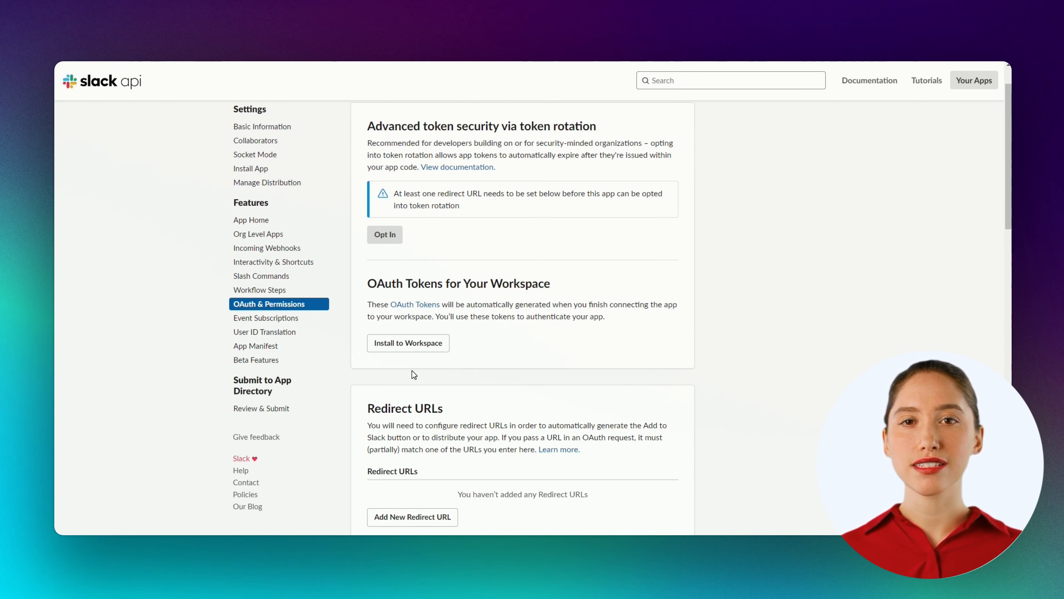
pyautogui.click(410, 342)
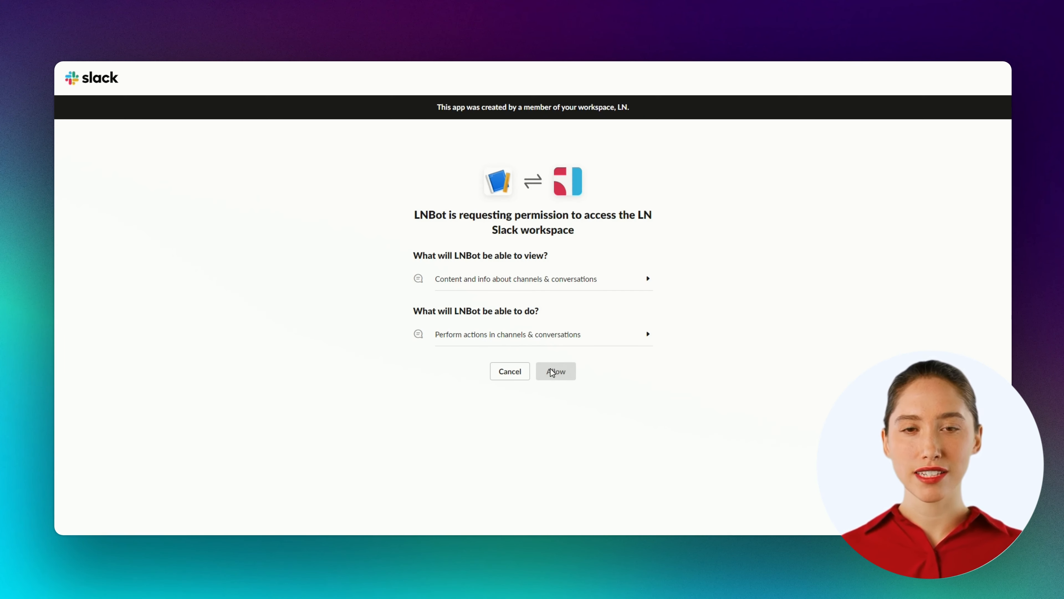
pyautogui.click(564, 374)
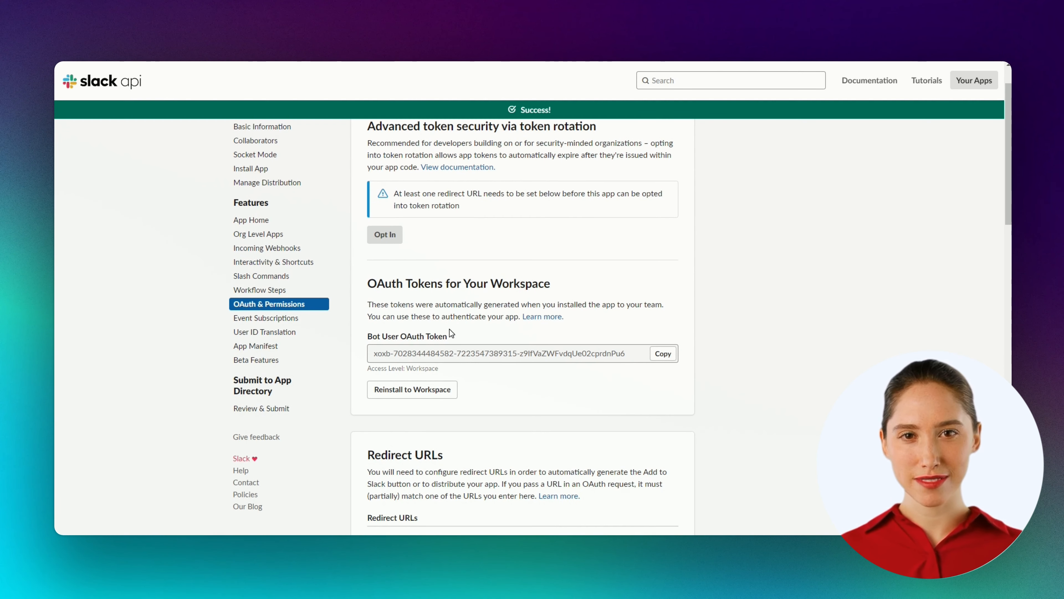
pyautogui.click(663, 353)
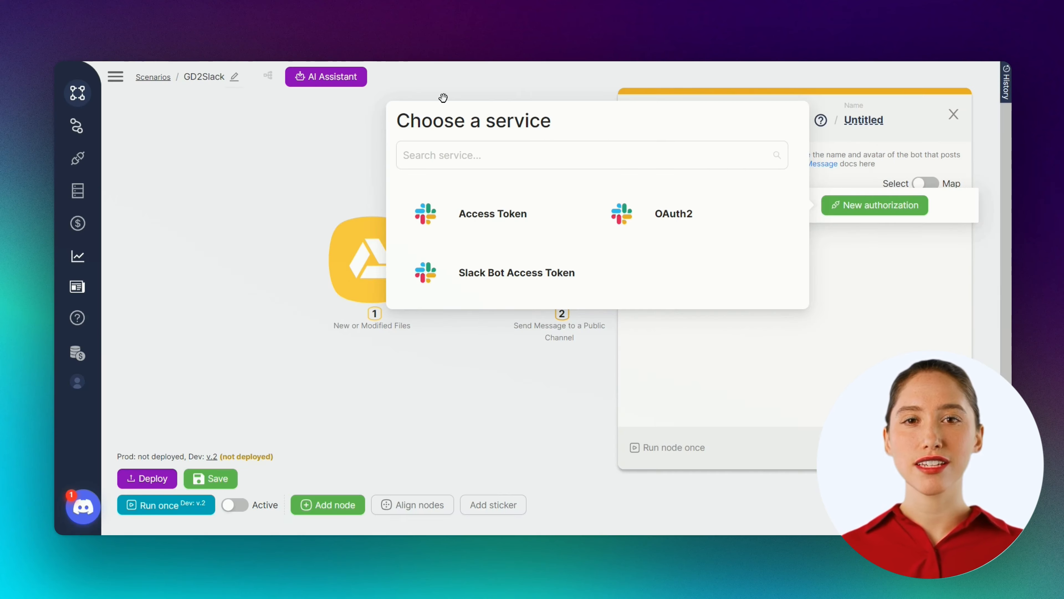
# - Back in Latenode, authorize the Slack connection through the Access Token service by pasting the copied token into access_token
pyautogui.click(484, 218)
pyautogui.click(632, 204)
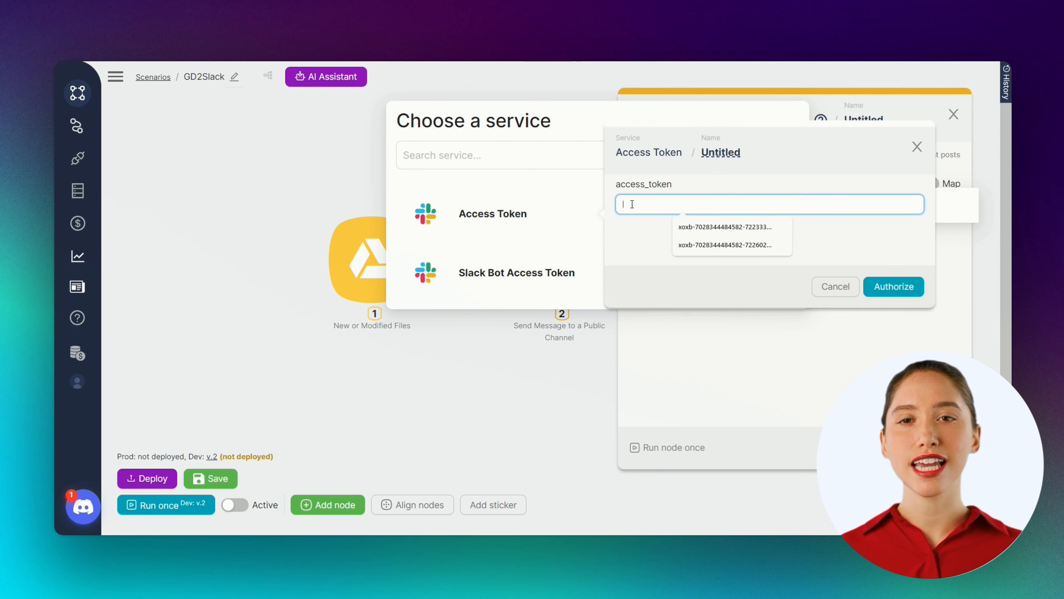
pyautogui.hotkey('ctrl', 'v')
pyautogui.click(894, 289)
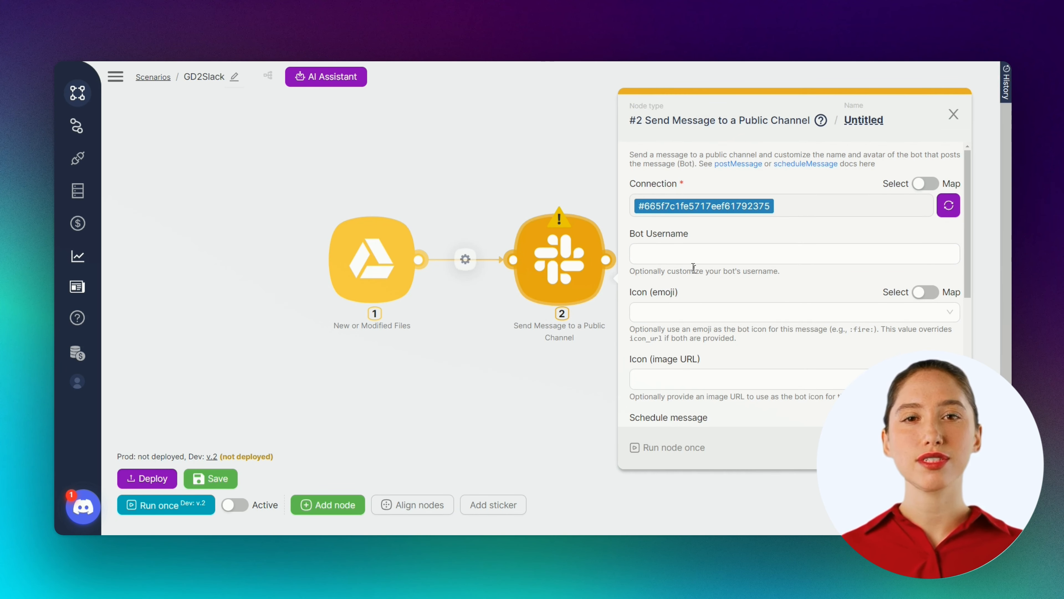
# - Set the Slack message node's Channel ID to the public channel #docs
pyautogui.scroll(-5, 695, 272)
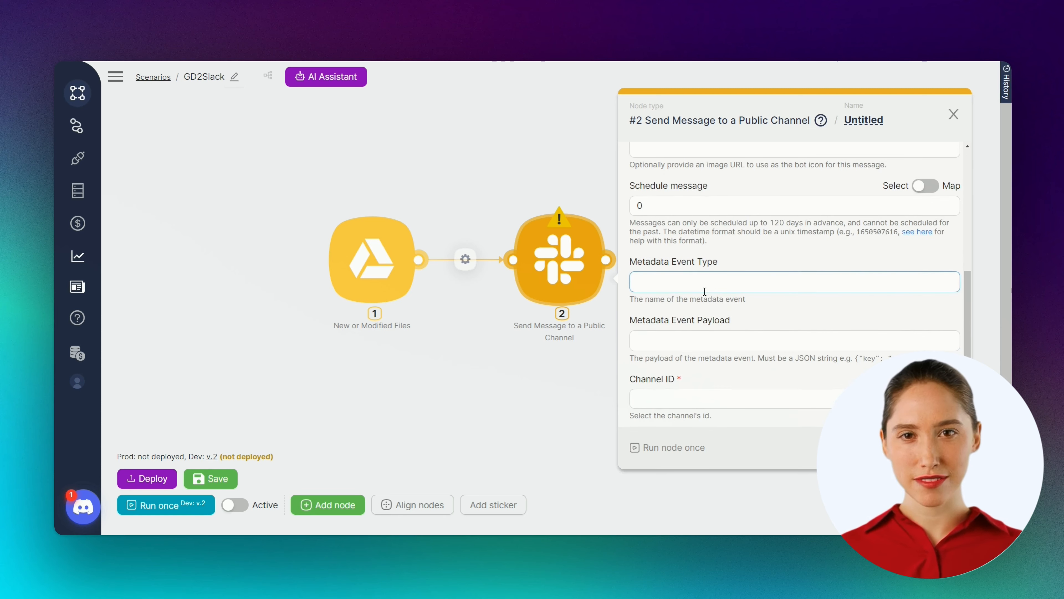
pyautogui.click(697, 398)
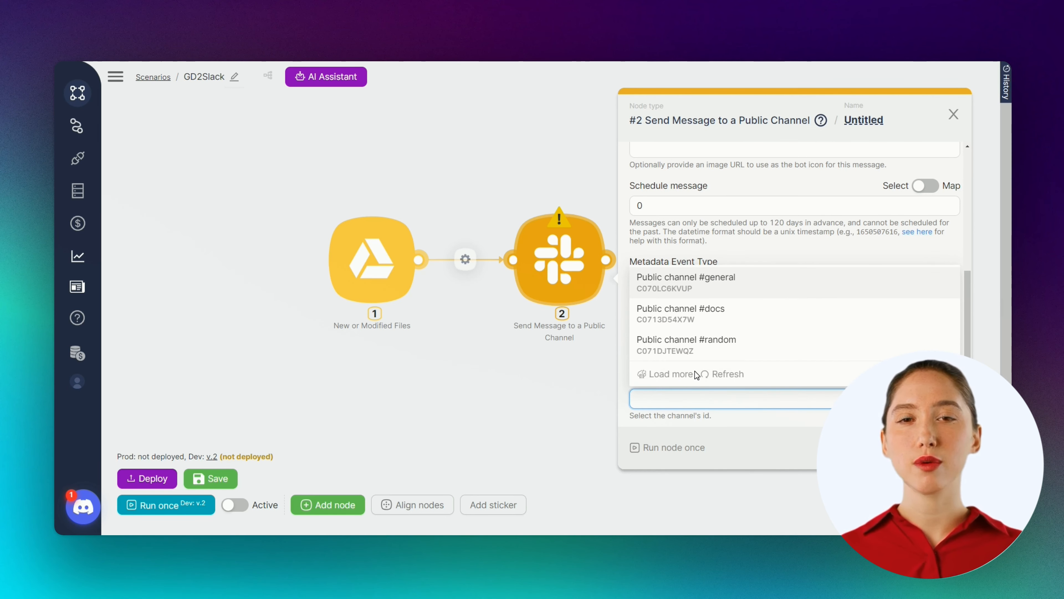
pyautogui.click(680, 317)
# - Set the message text to "Hi! The Google drive file has been added or modified" and save the Slack node
pyautogui.scroll(-3, 696, 335)
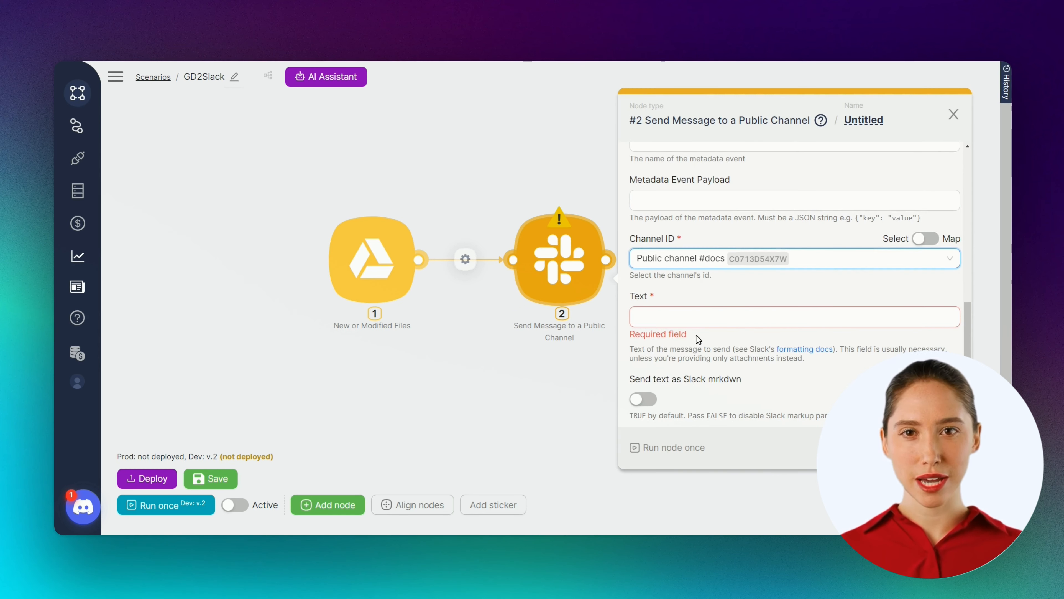
pyautogui.click(687, 317)
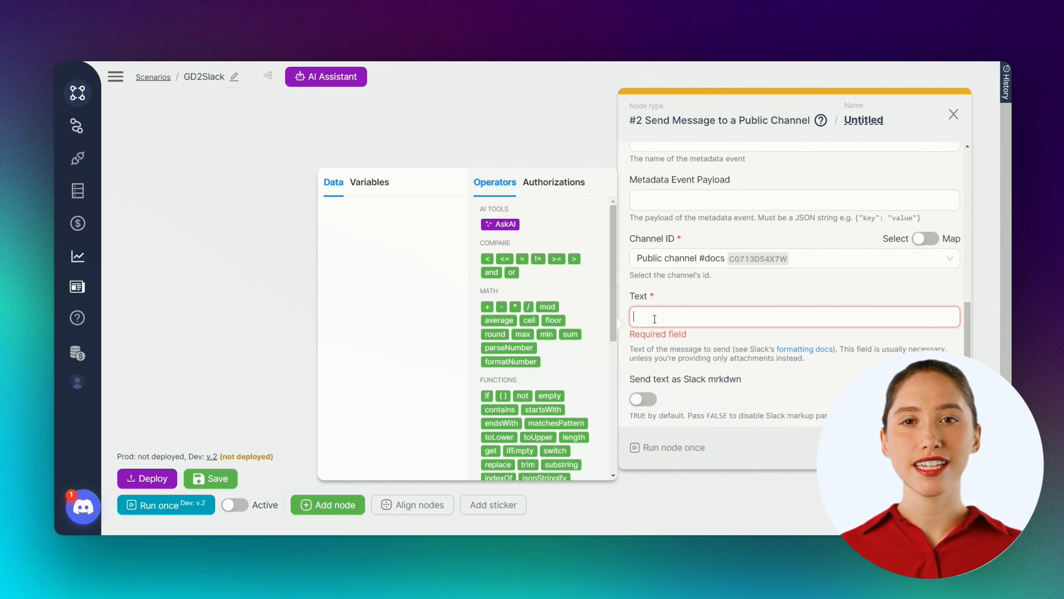
pyautogui.hotkey('ctrl', 'v')
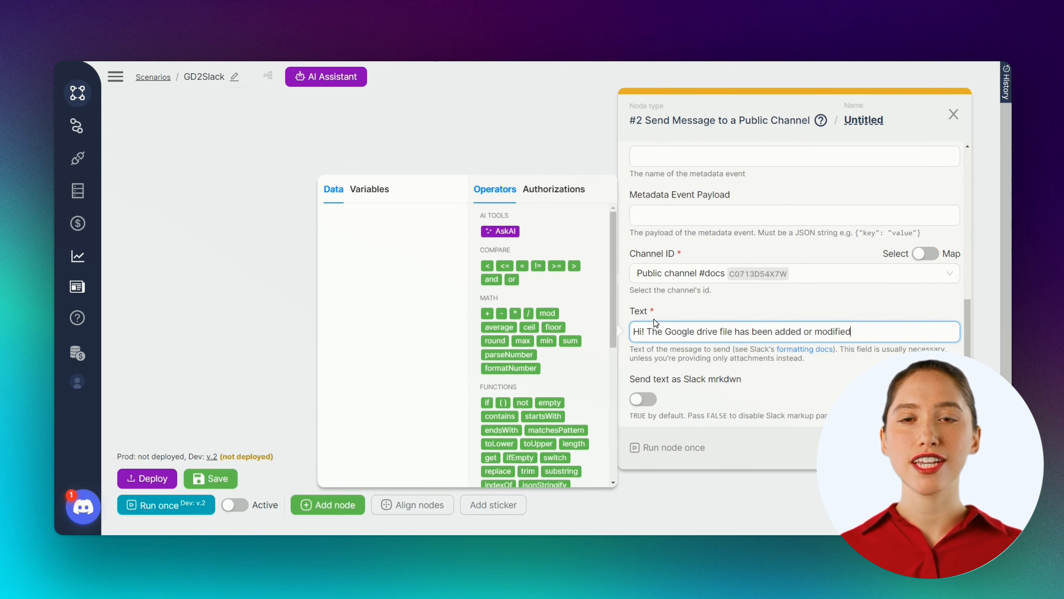
pyautogui.click(935, 448)
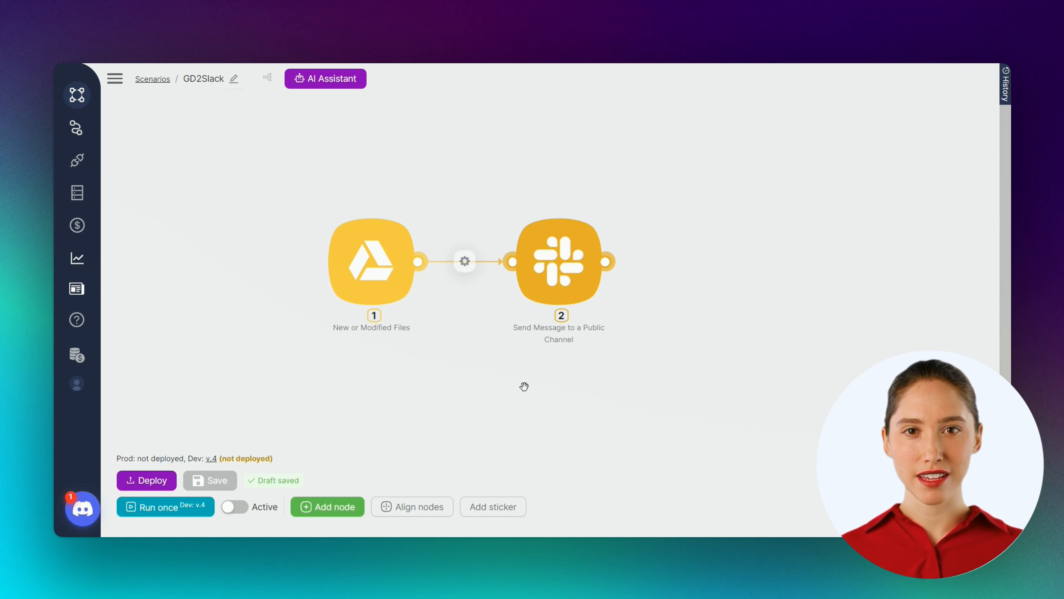
pyautogui.click(576, 545)
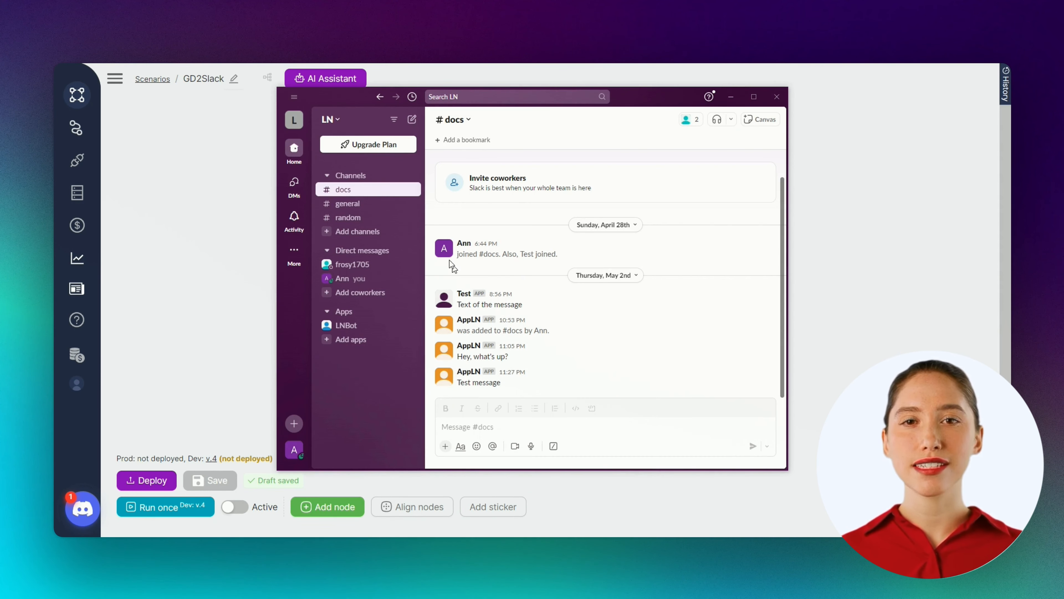
pyautogui.click(471, 429)
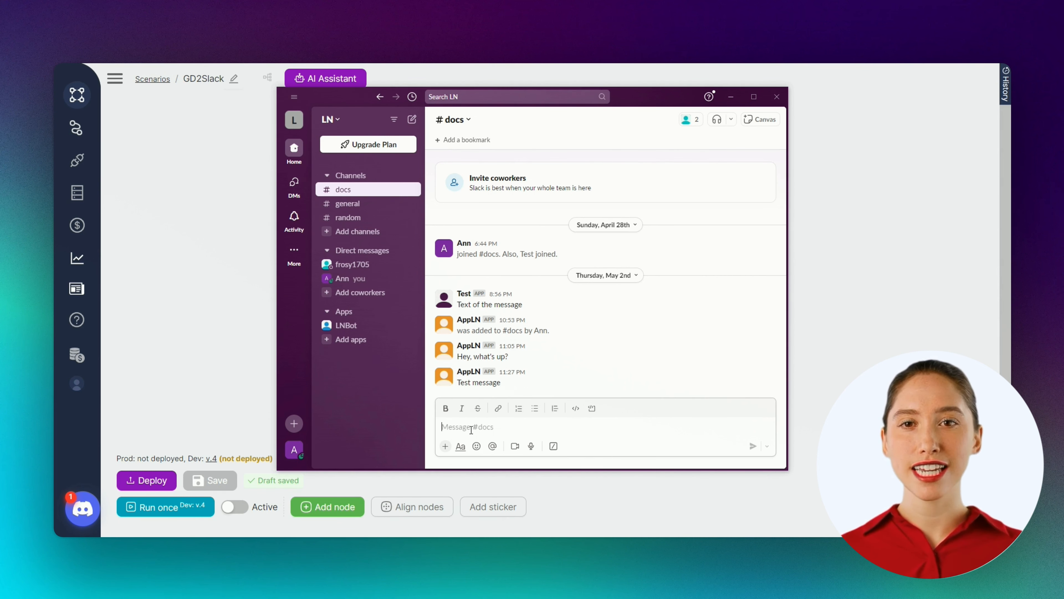
pyautogui.hotkey('ctrl', 'v')
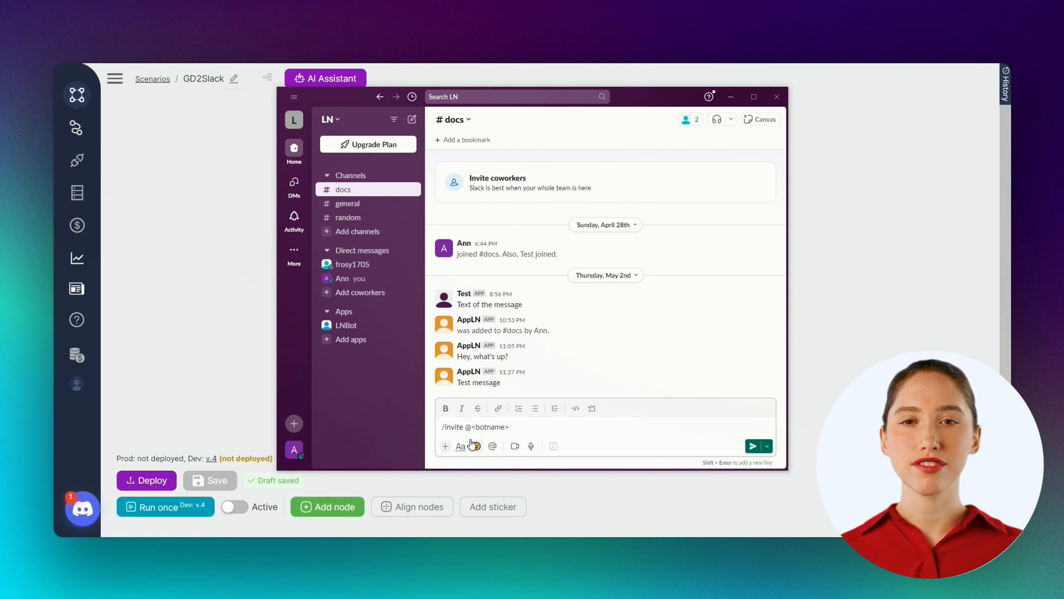
pyautogui.moveTo(512, 427); pyautogui.dragTo(477, 423)
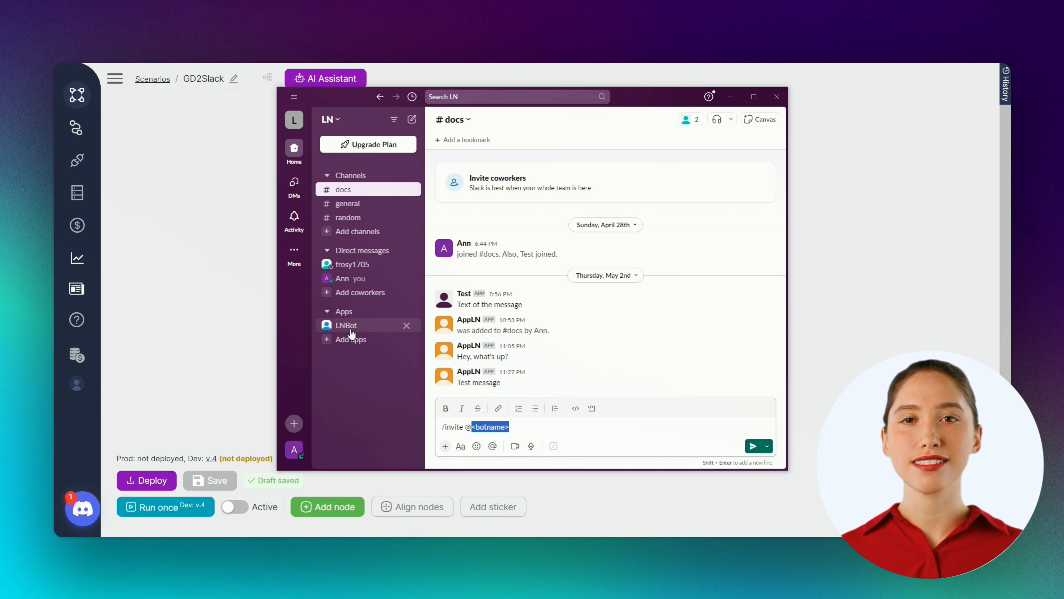
pyautogui.write('L')
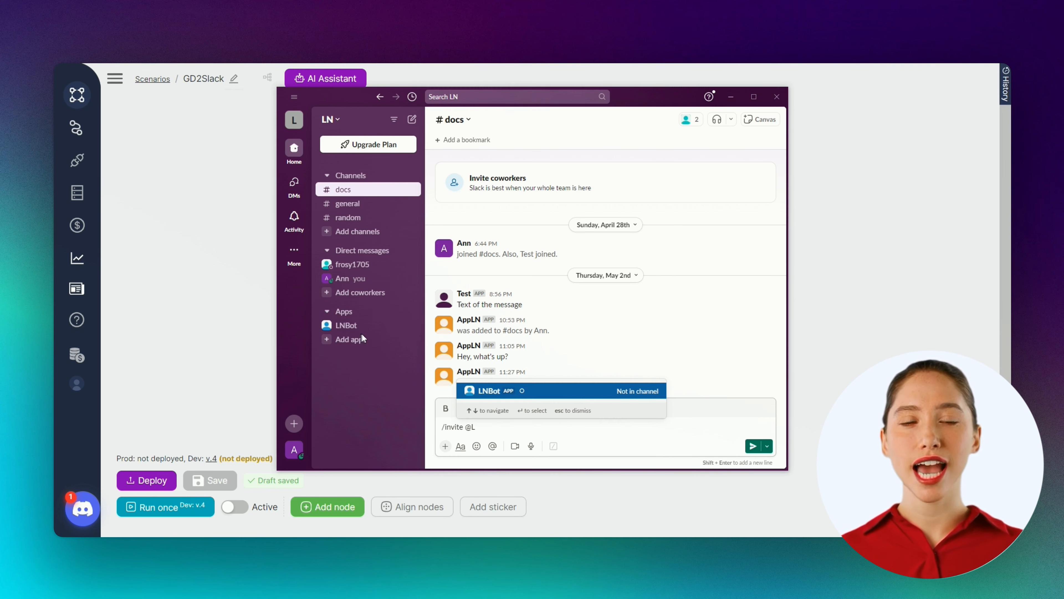
pyautogui.click(479, 396)
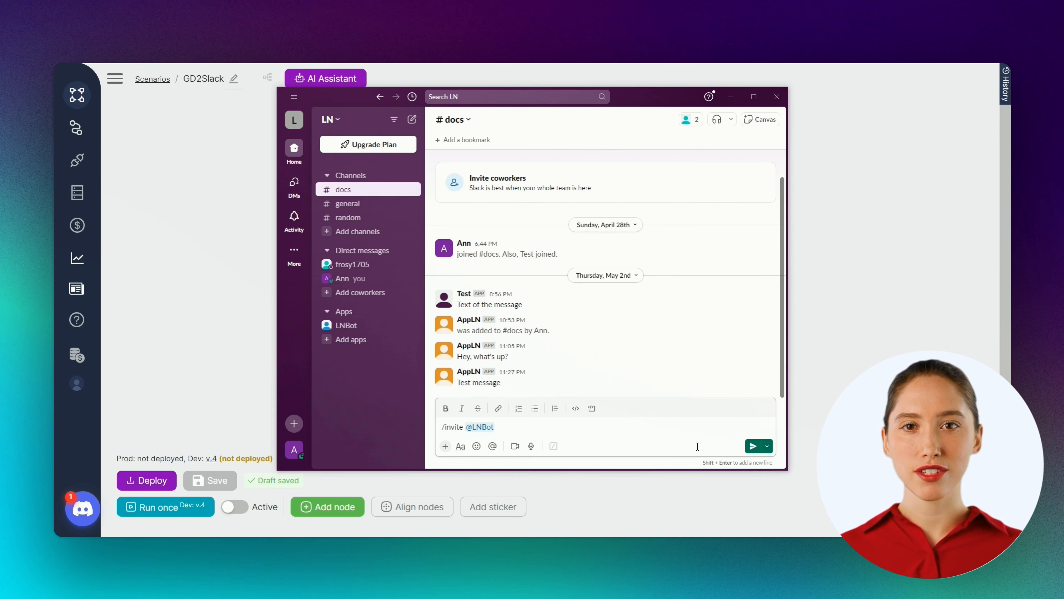
pyautogui.click(753, 446)
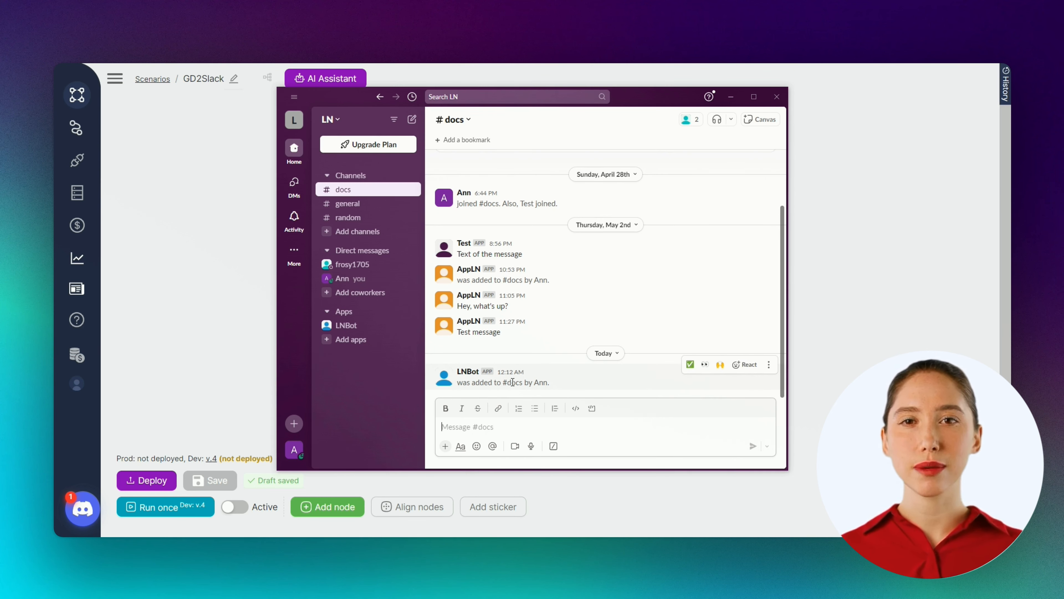
# - Return to Latenode and run the GD2Slack scenario once to test it
pyautogui.click(218, 328)
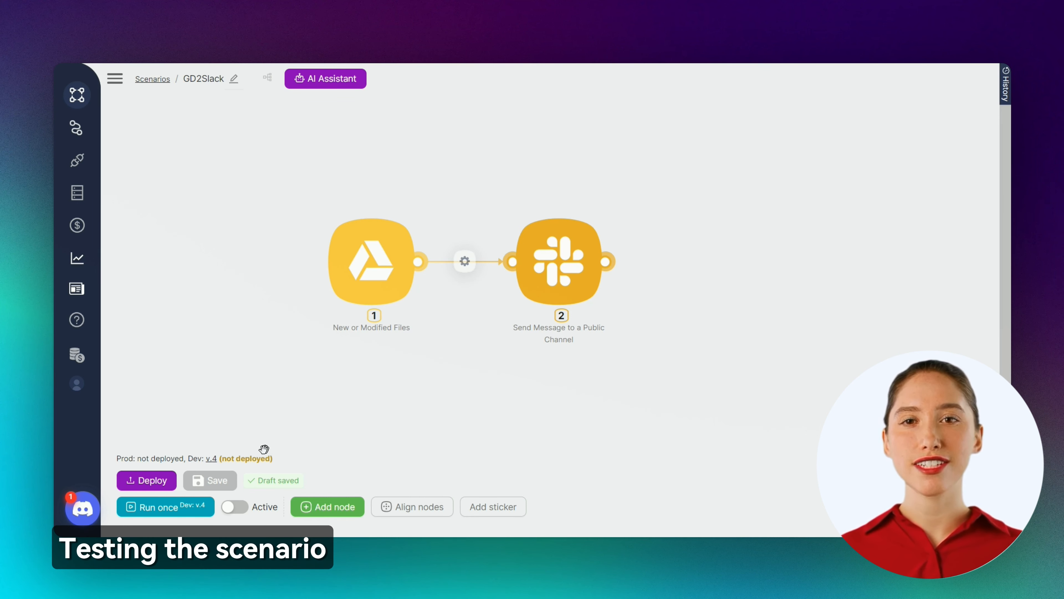
pyautogui.click(189, 503)
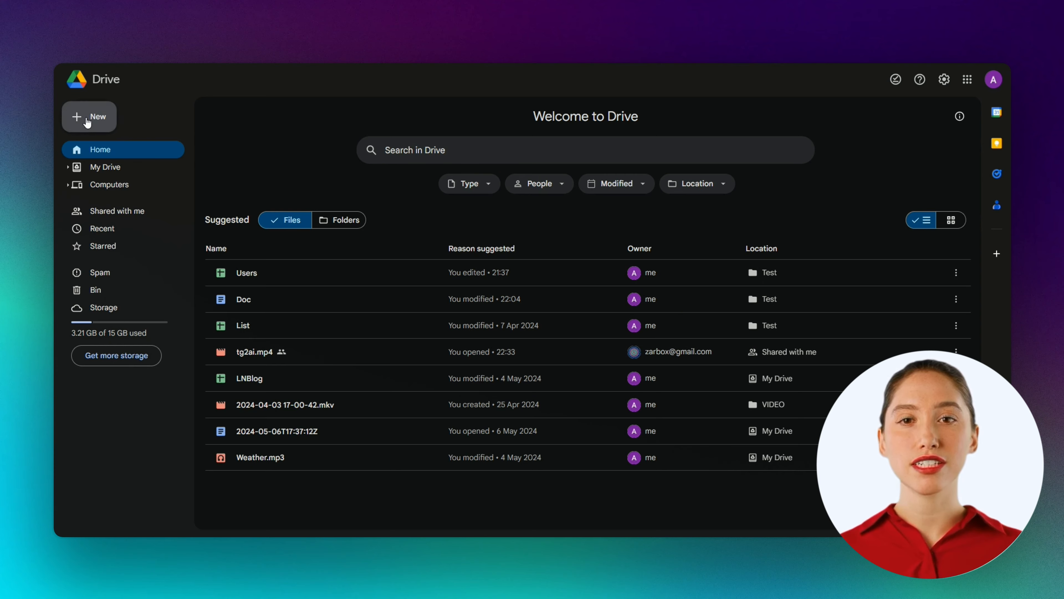
# - In Google Drive, create a new Google Docs document titled 123 and enter 123 as its body text
pyautogui.click(92, 114)
pyautogui.click(151, 180)
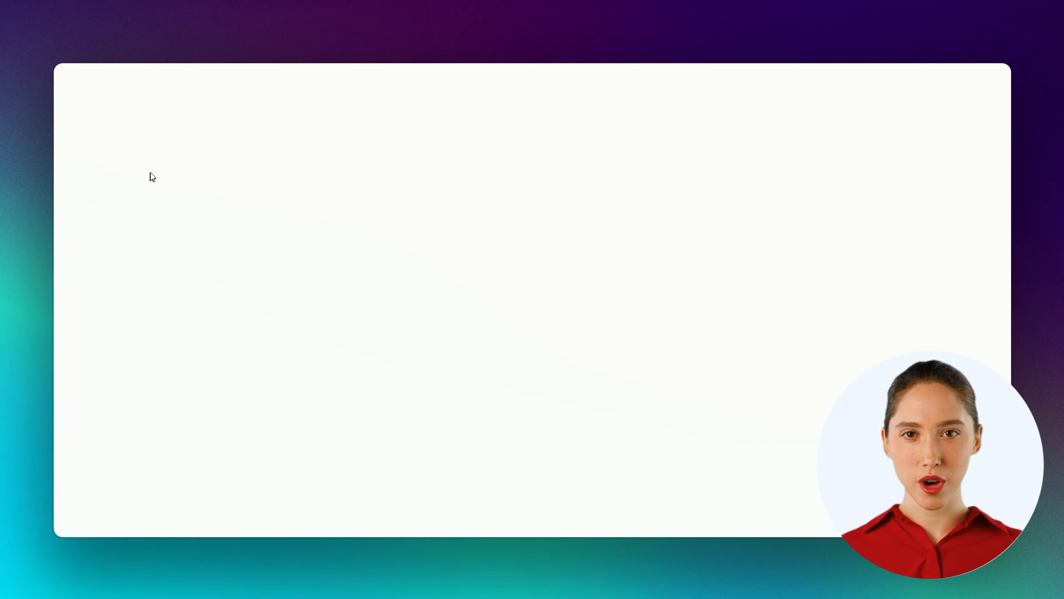
pyautogui.click(94, 74)
pyautogui.write('123')
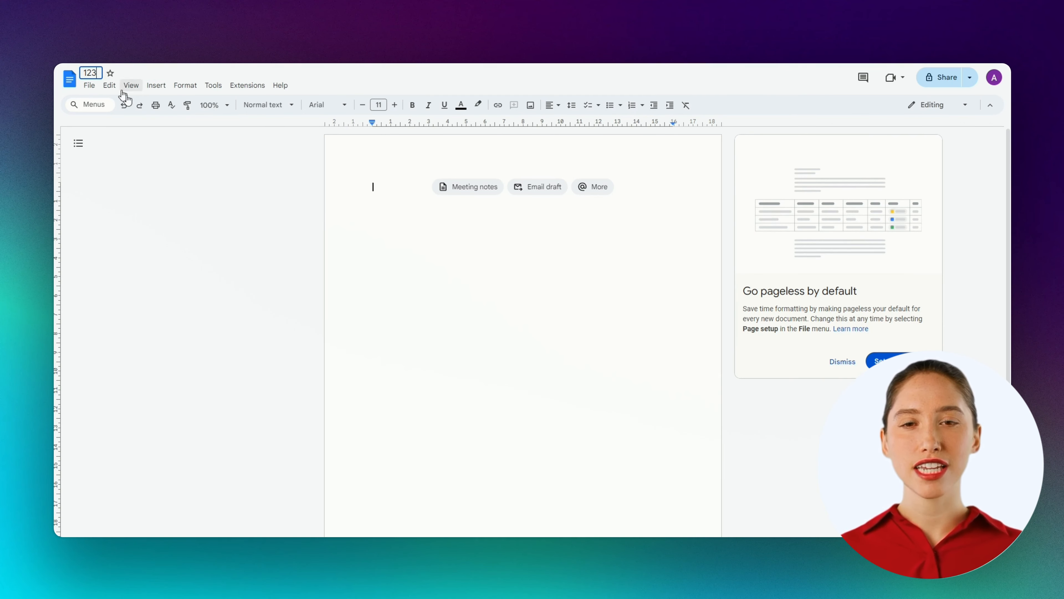
pyautogui.click(454, 321)
pyautogui.write('123')
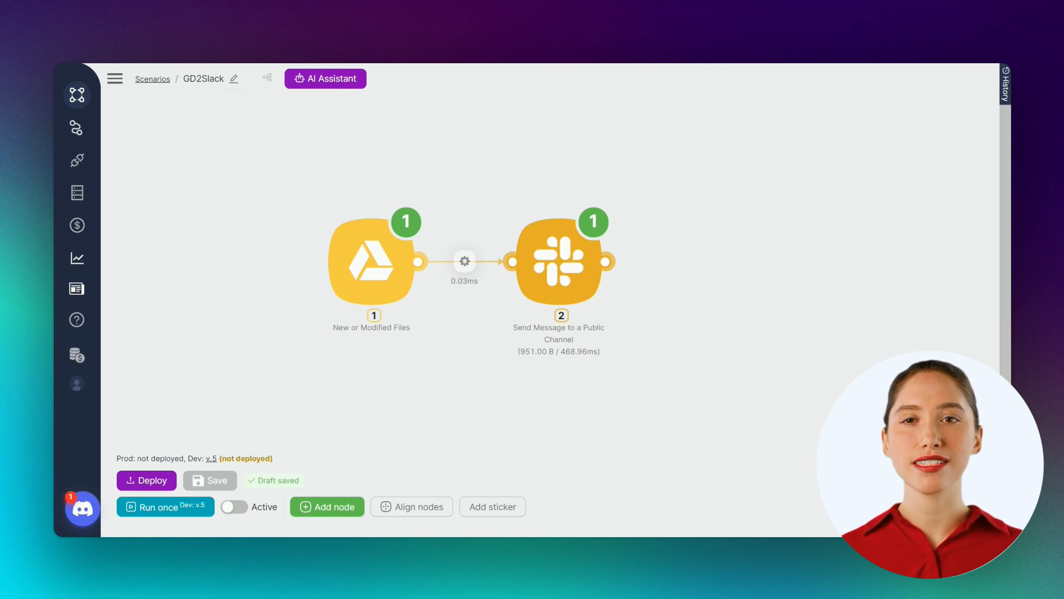
# - In Latenode, open the Google Drive trigger's run output and expand its data object for inspection
pyautogui.click(418, 221)
pyautogui.click(457, 175)
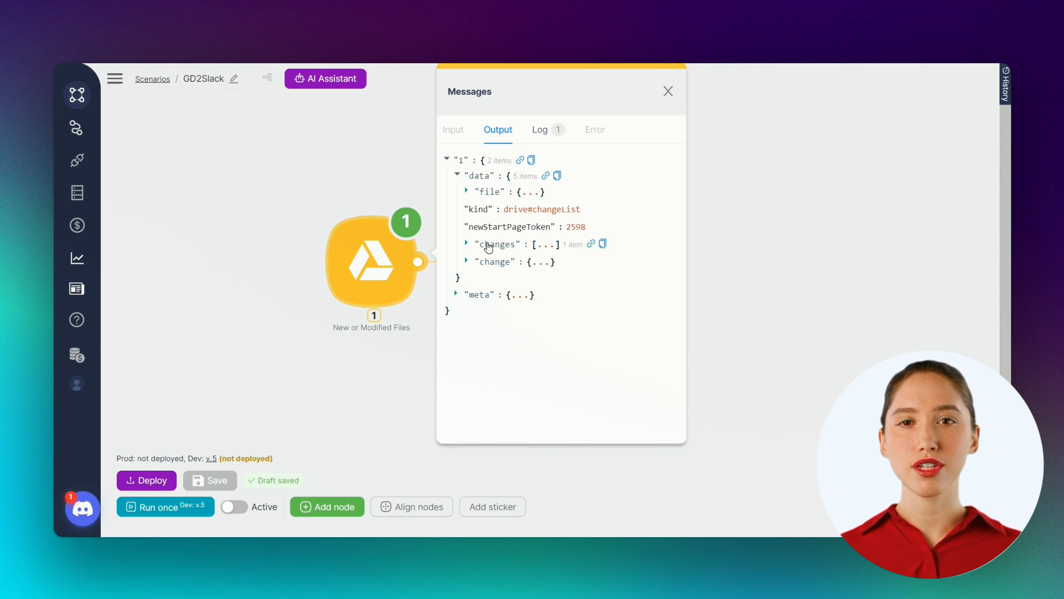
# - Expand the file object in the Google Drive trigger's output, examine its name value, and close the output
pyautogui.click(467, 191)
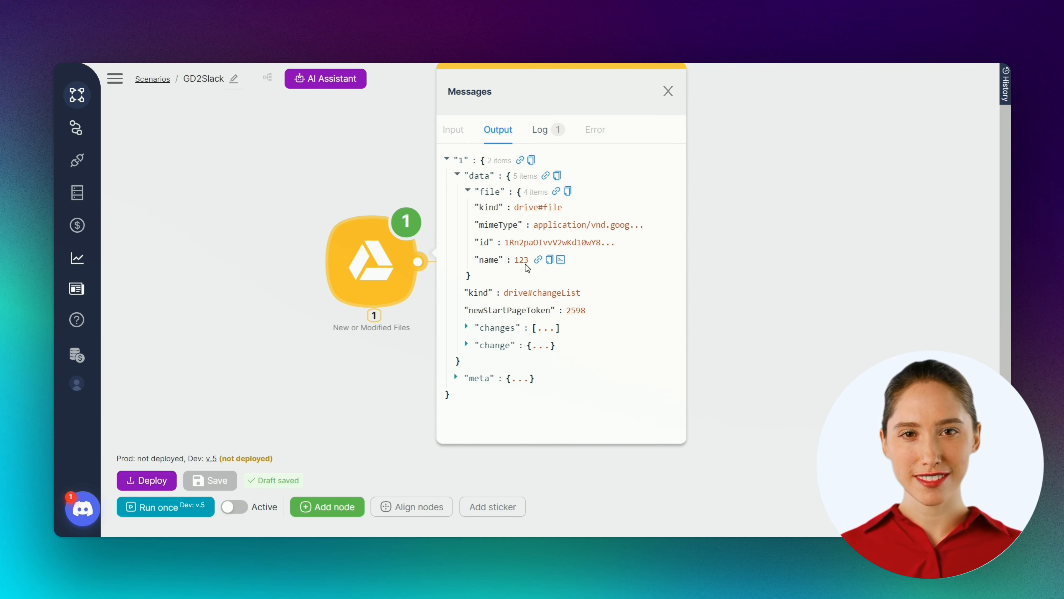
pyautogui.moveTo(493, 264); pyautogui.dragTo(528, 266)
pyautogui.click(717, 310)
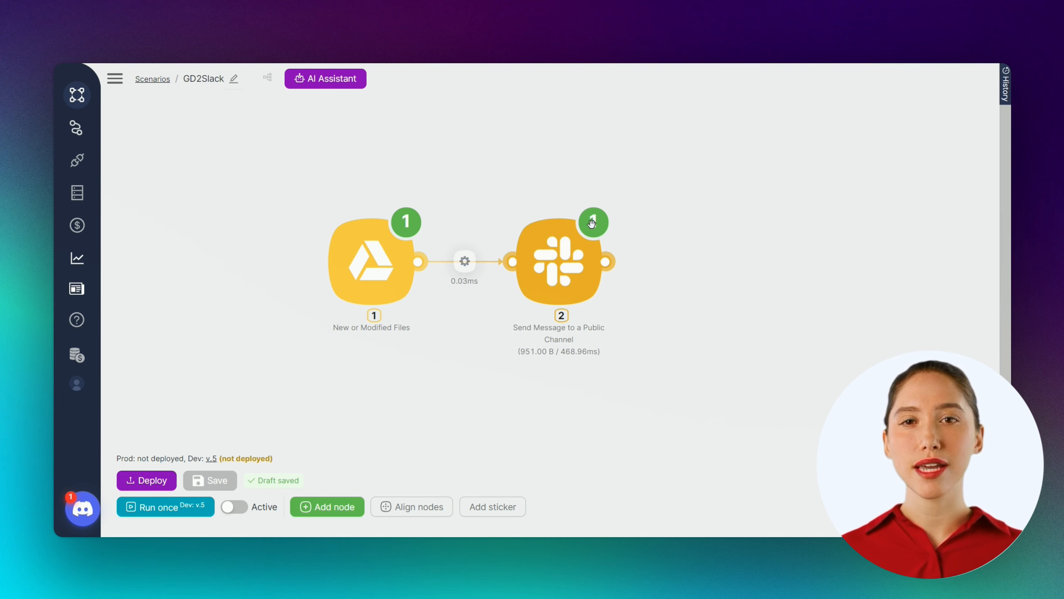
# - Examine the message object in the Slack node's output, check for the message in Slack, and return to Latenode
pyautogui.click(601, 223)
pyautogui.click(645, 175)
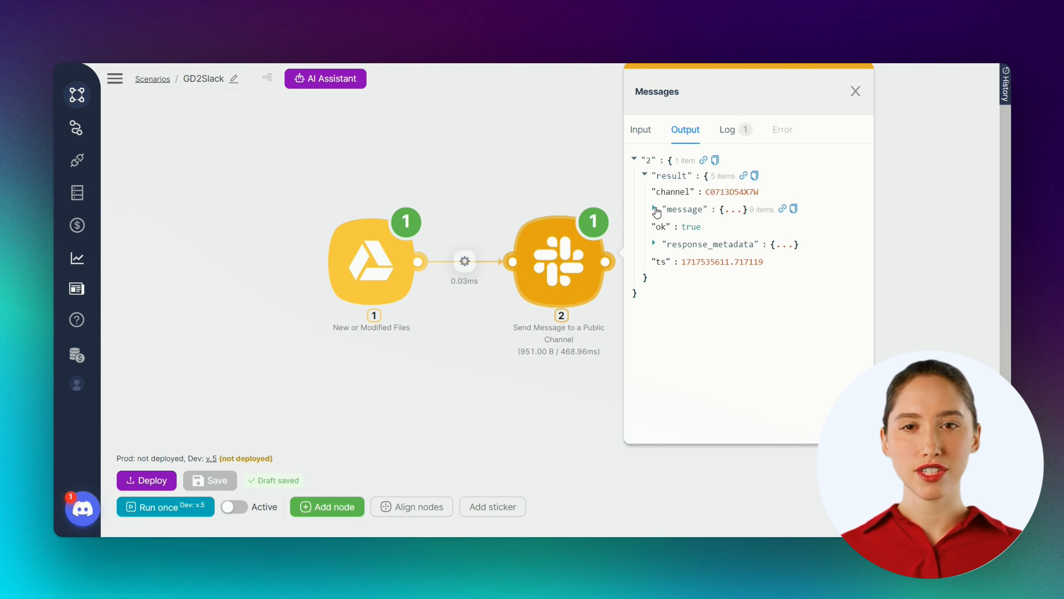
pyautogui.click(655, 207)
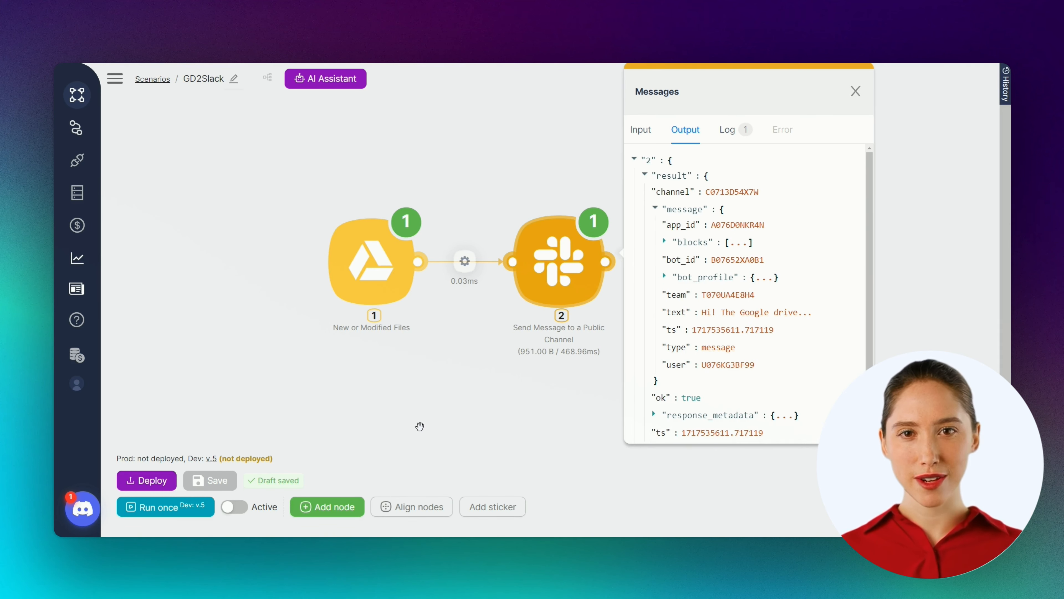
pyautogui.click(419, 427)
pyautogui.hotkey('alt', 'Tab')
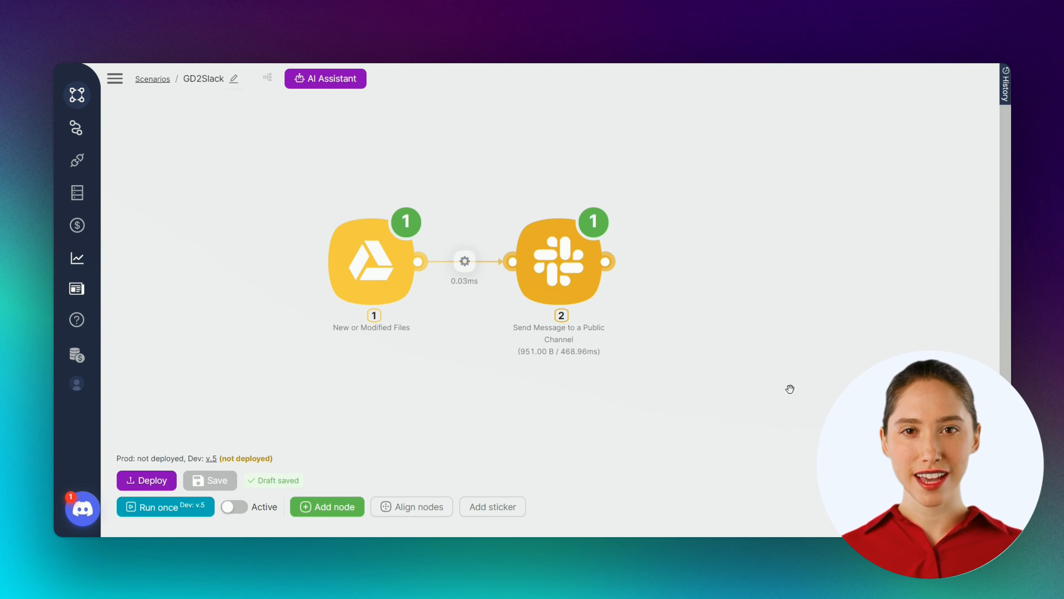
pyautogui.hotkey('alt', 'Tab')
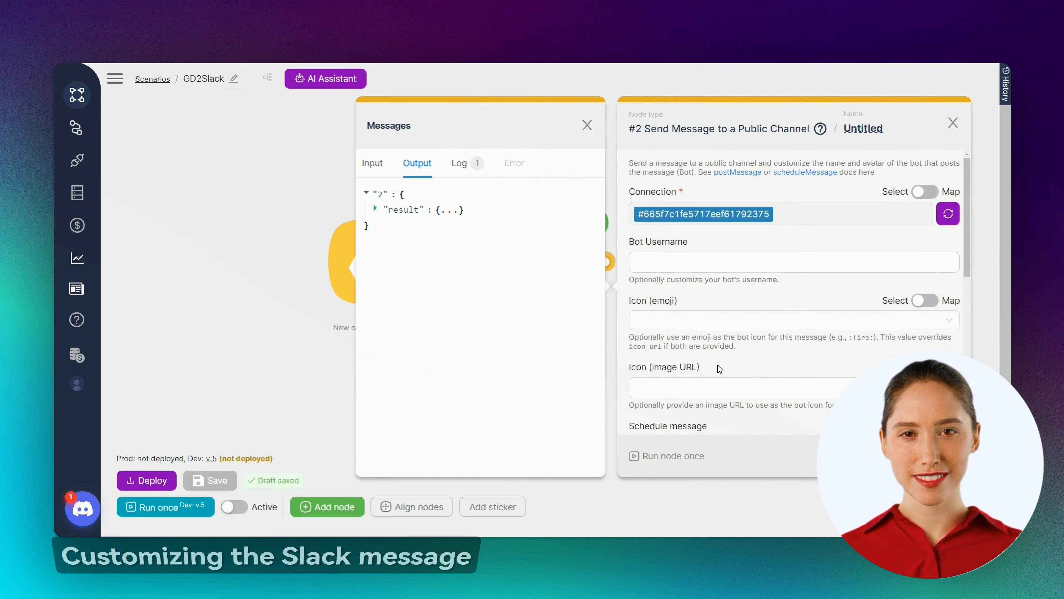
# - In the Slack node's message text, insert the $1.data.file.name variable after "Hi! The Google drive file" and save the scenario
pyautogui.scroll(-10, 719, 369)
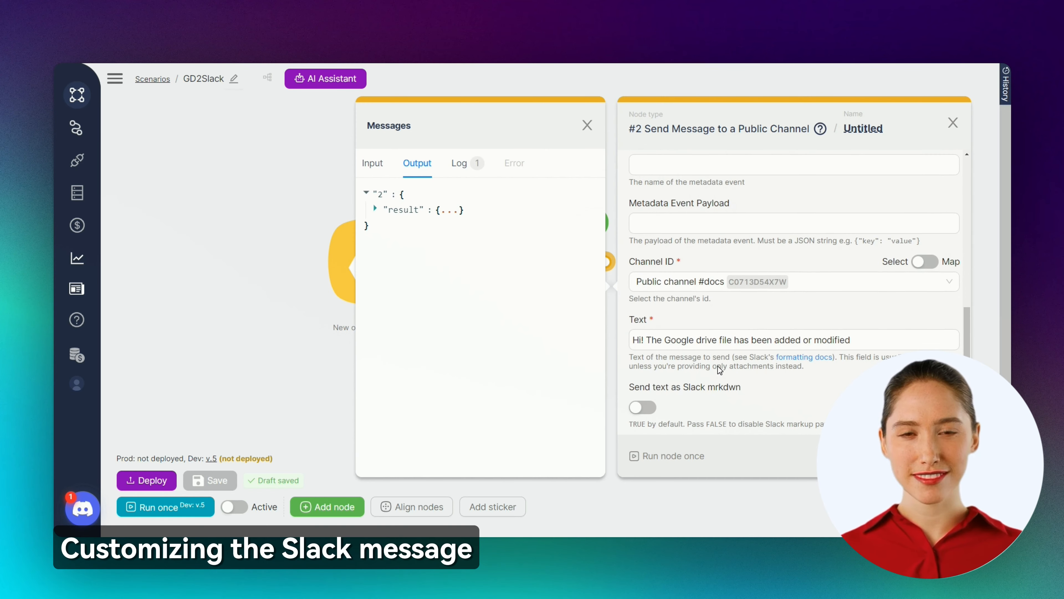
pyautogui.click(755, 334)
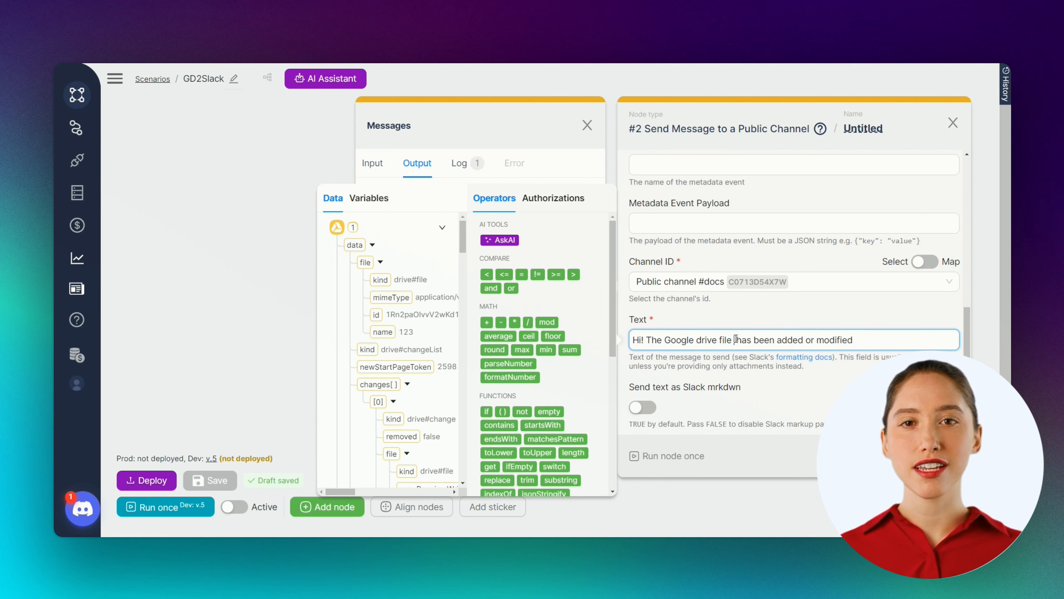
pyautogui.click(383, 332)
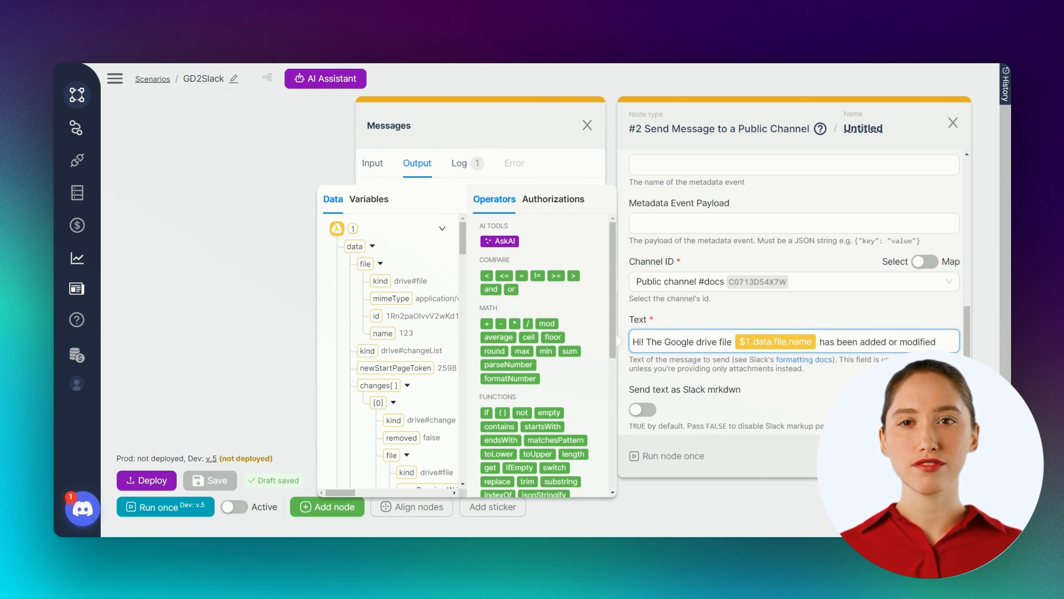
pyautogui.click(876, 390)
pyautogui.click(953, 122)
pyautogui.click(588, 125)
pyautogui.click(190, 481)
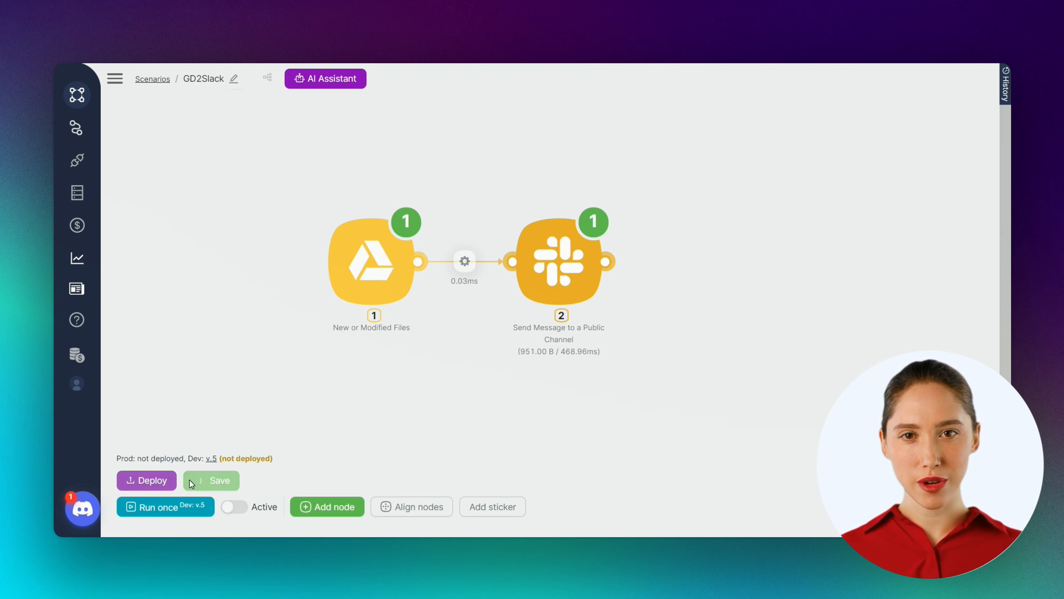
# - Run the scenario once and rename the Google Docs document 123 as test to trigger it
pyautogui.click(176, 515)
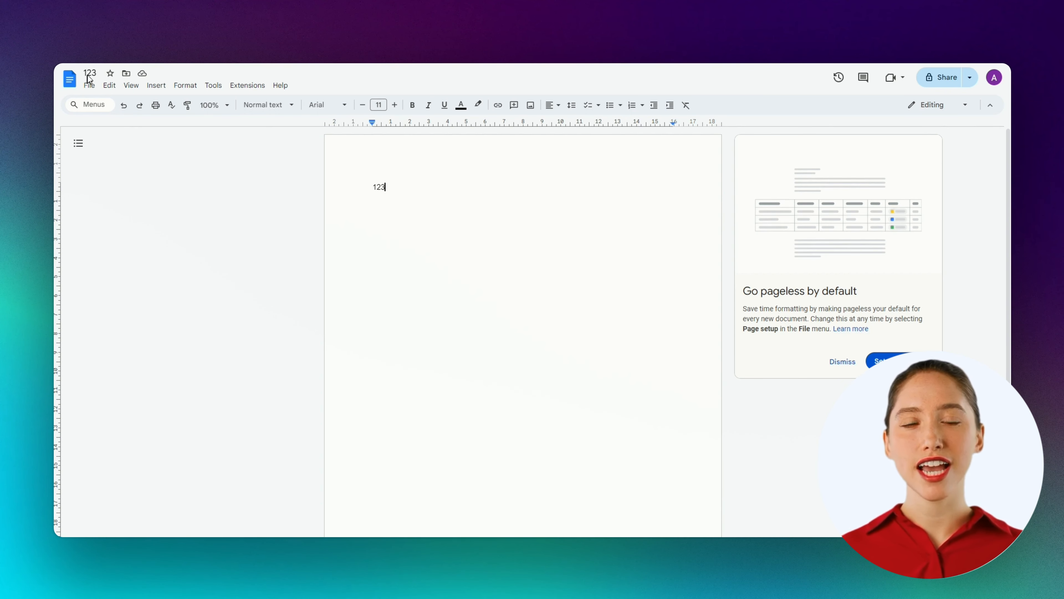
pyautogui.click(88, 76)
pyautogui.write('te')
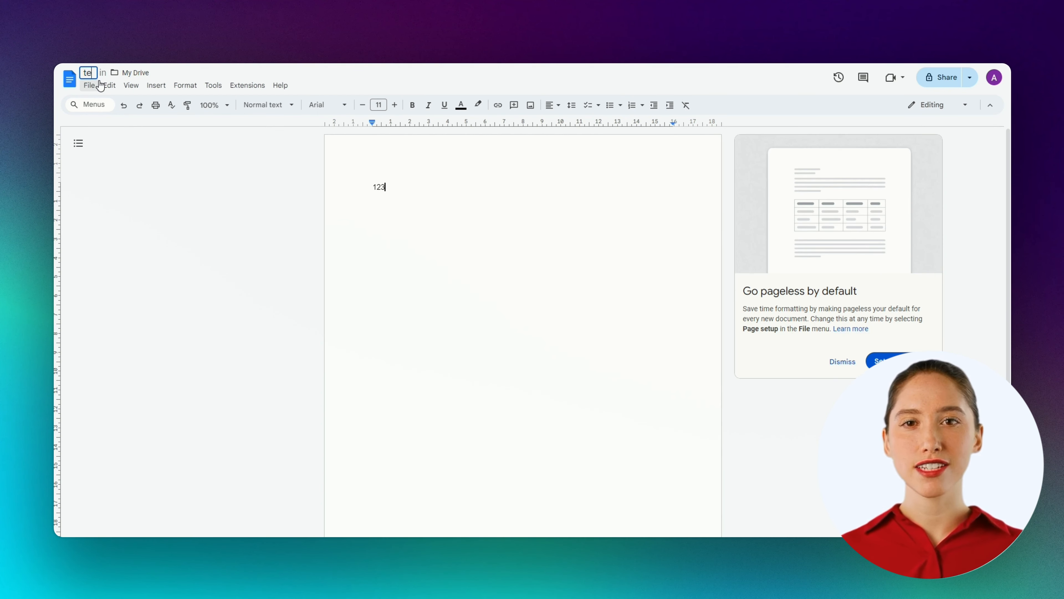
pyautogui.write('st')
pyautogui.press('Return')
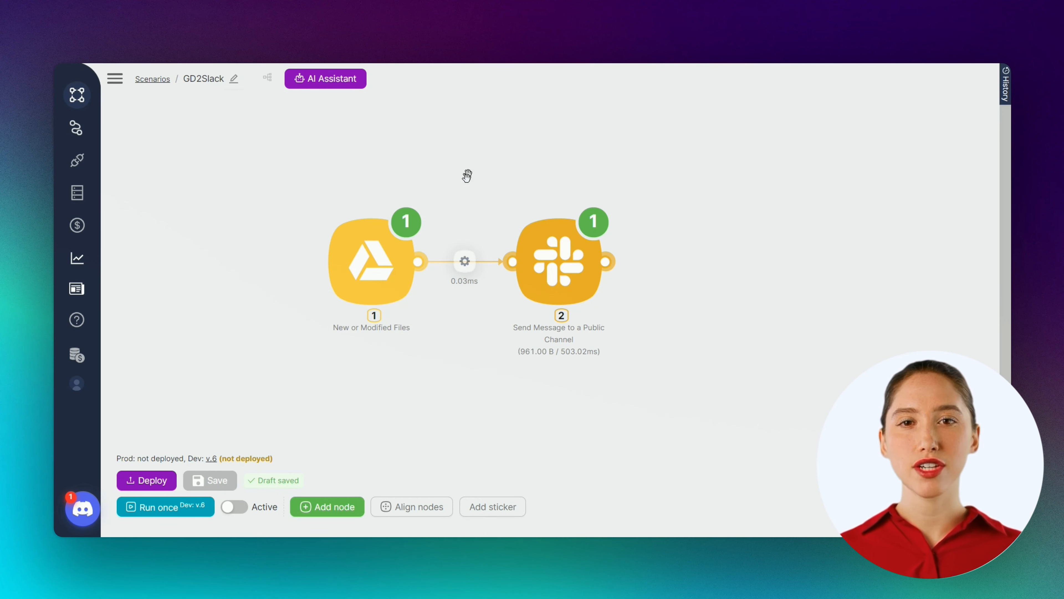
# - In Latenode, expand the result and message objects in the Slack node's output and check the file name in the text value
pyautogui.click(598, 224)
pyautogui.click(645, 174)
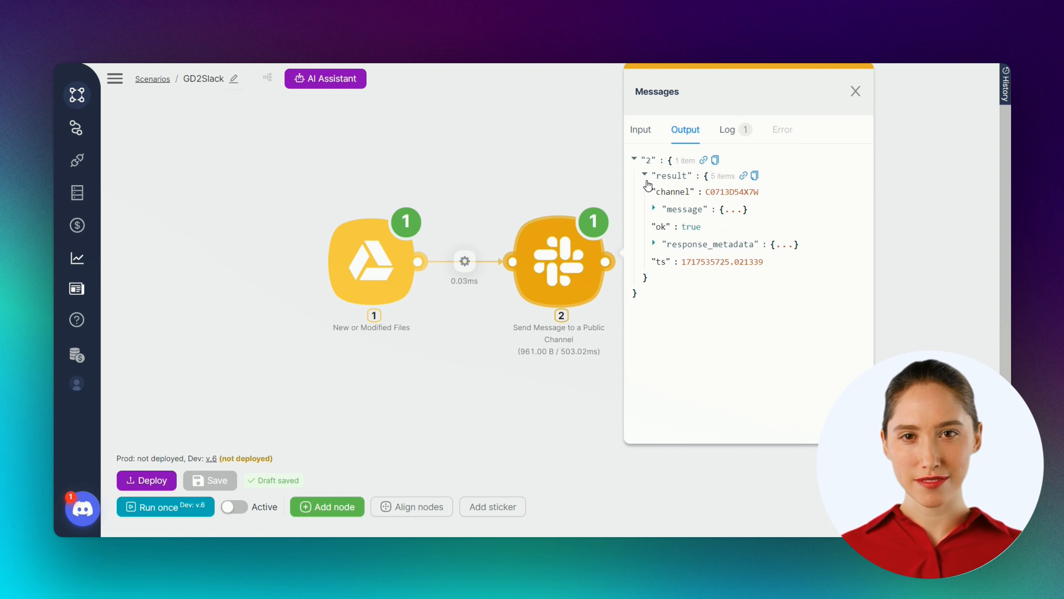
pyautogui.click(655, 208)
pyautogui.click(851, 312)
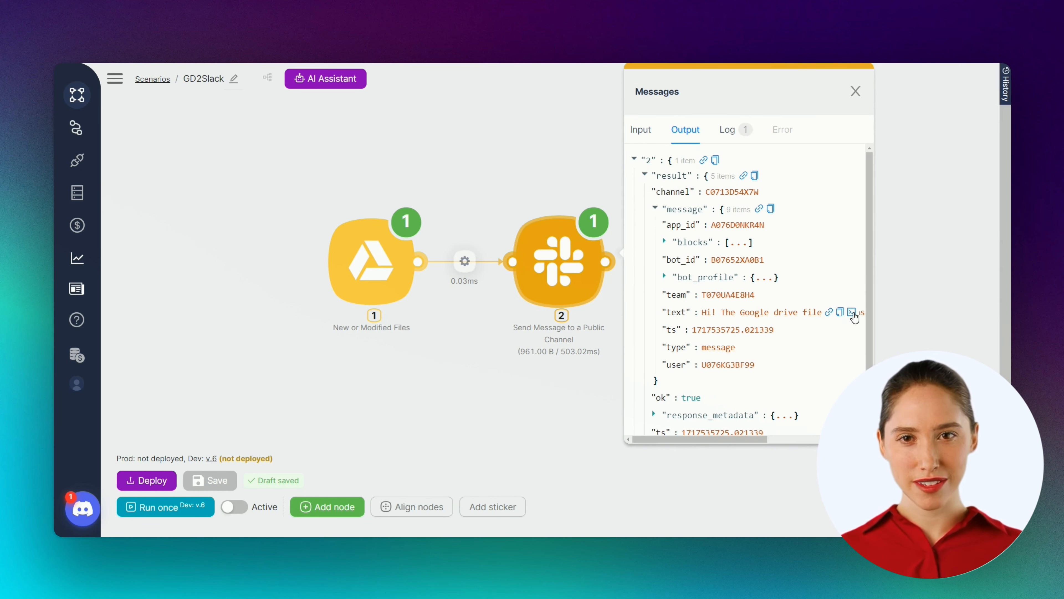
pyautogui.moveTo(717, 439); pyautogui.dragTo(756, 440)
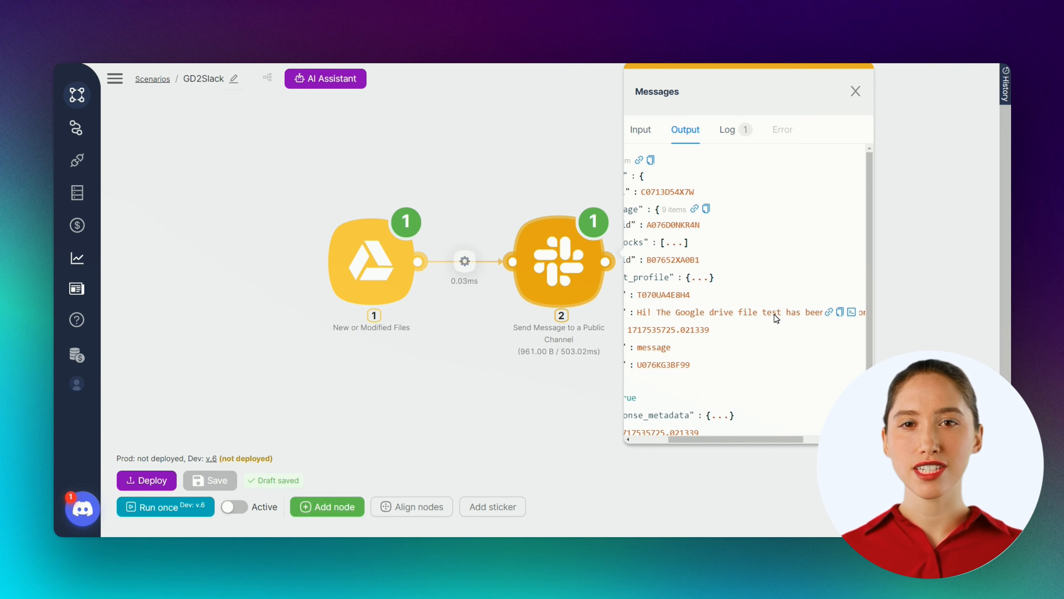
pyautogui.moveTo(774, 313); pyautogui.dragTo(758, 311)
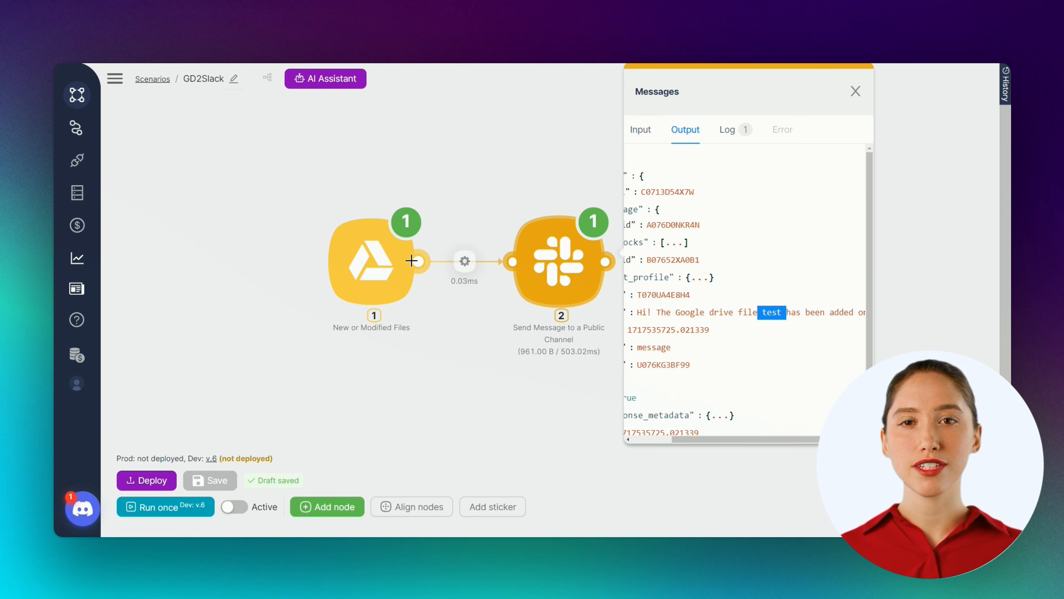
pyautogui.click(449, 388)
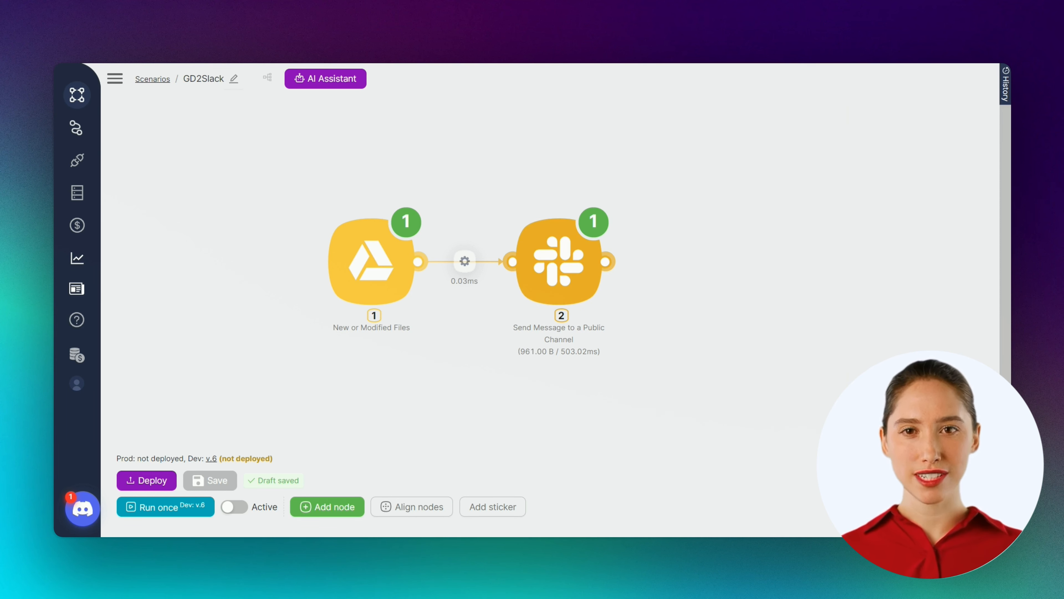
# - Switch to Slack, check the latest LNBot message in the #docs channel, and return to Latenode
pyautogui.hotkey('alt', 'Tab')
pyautogui.moveTo(646, 383); pyautogui.dragTo(463, 391)
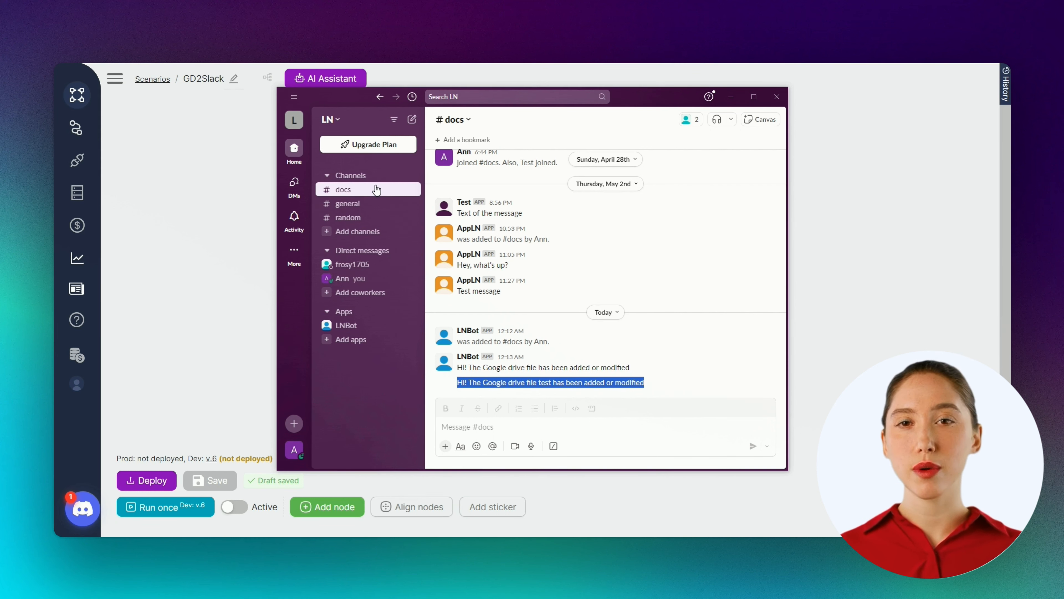
pyautogui.click(801, 232)
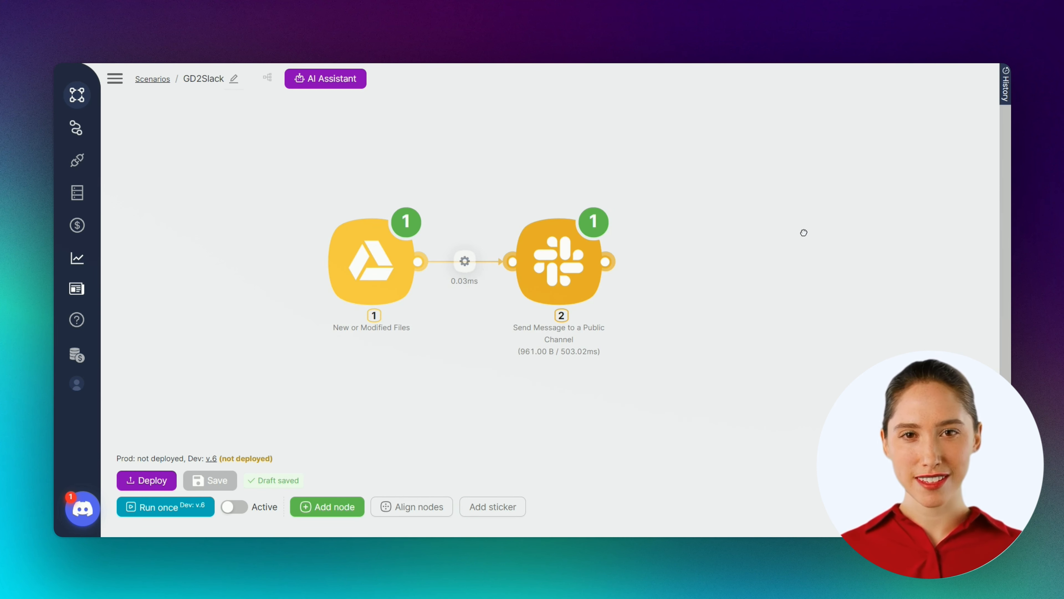